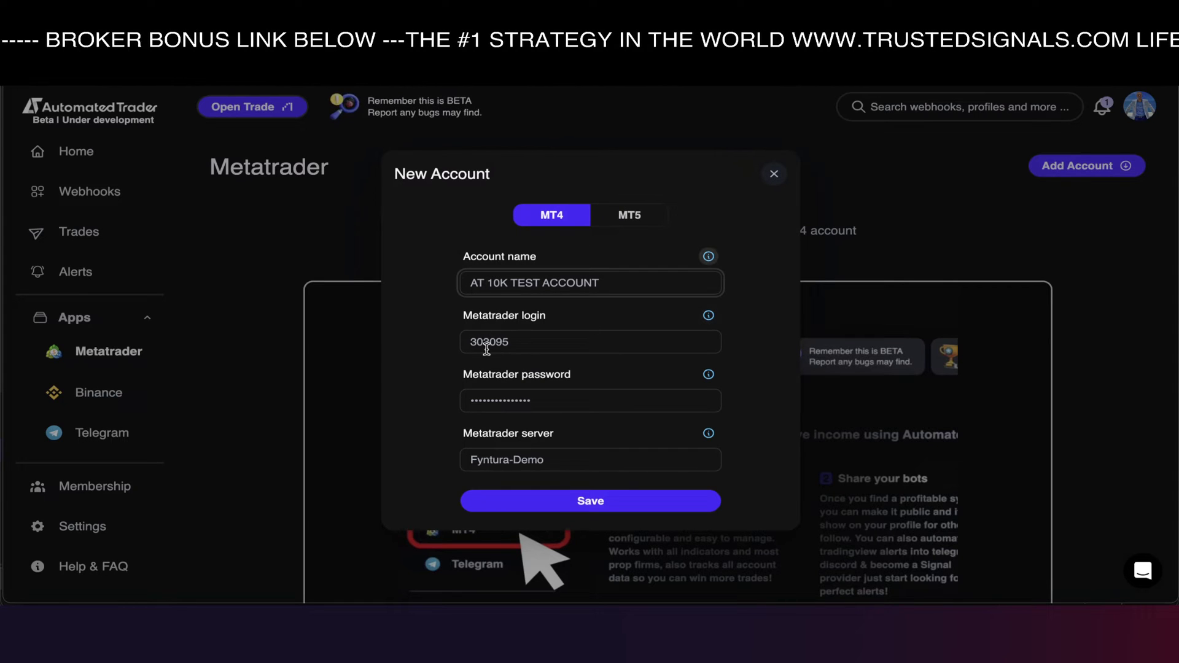
# Save the new MT4 account AT 10K TEST ACCOUNT with server Fyntura-Demo.
pyautogui.click(596, 502)
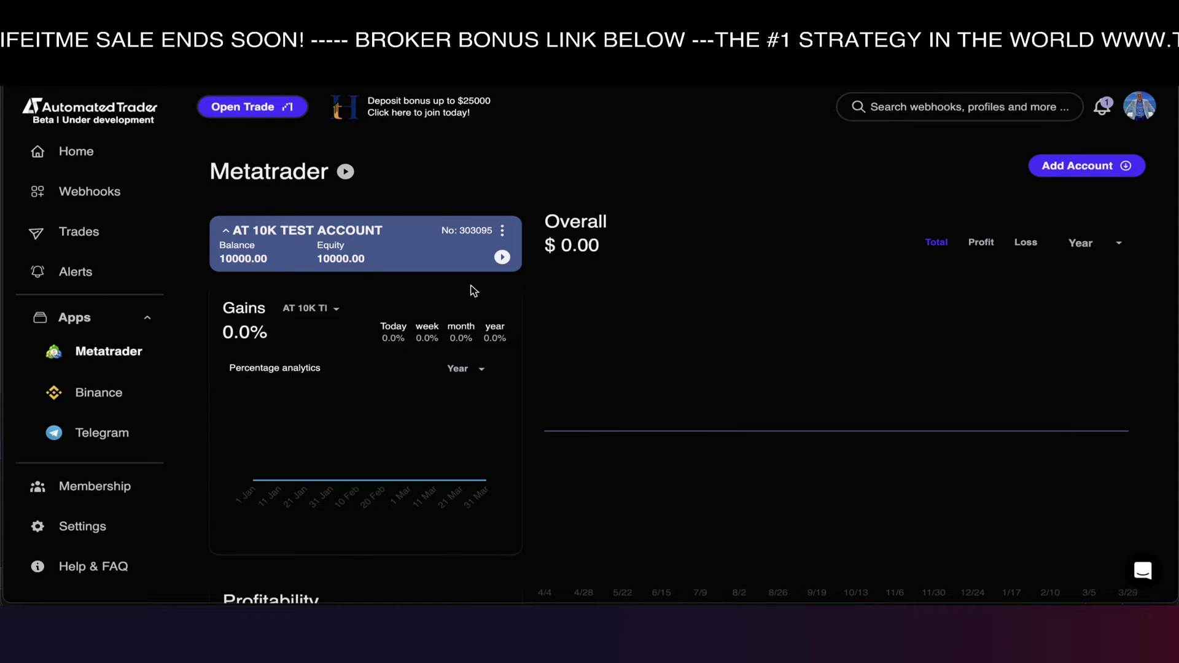
# Open the details of the AT 10K TEST ACCOUNT card showing 10000.00 balance and equity.
pyautogui.click(502, 257)
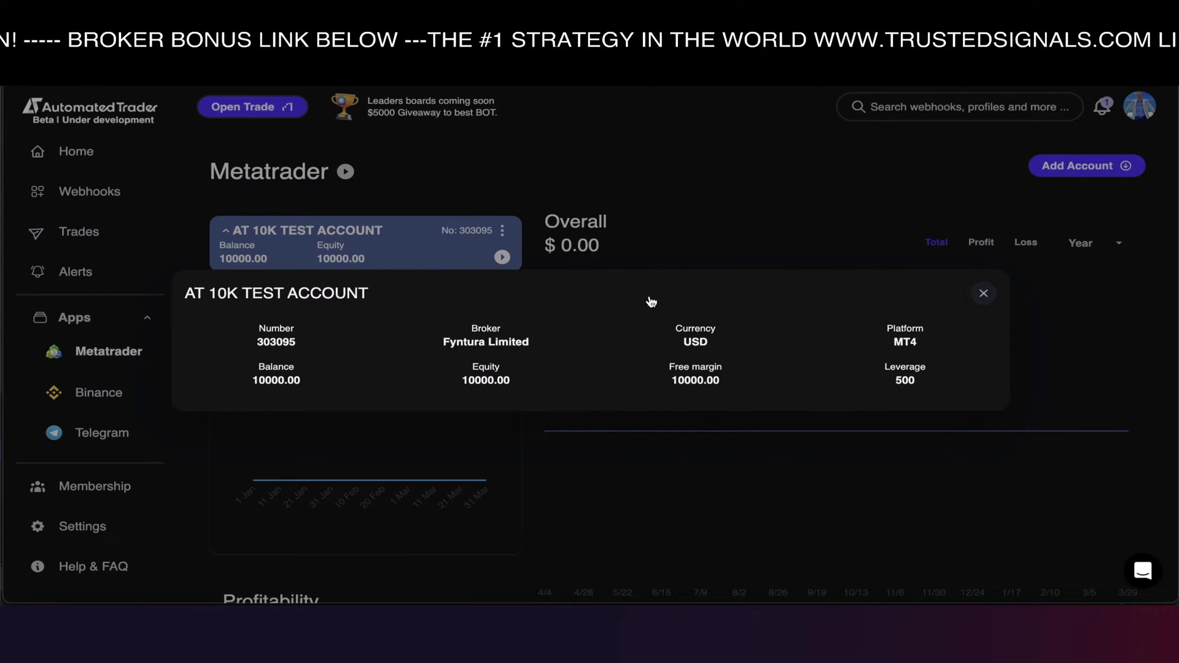
# Close the account details panel and go to the Webhooks page.
pyautogui.click(984, 294)
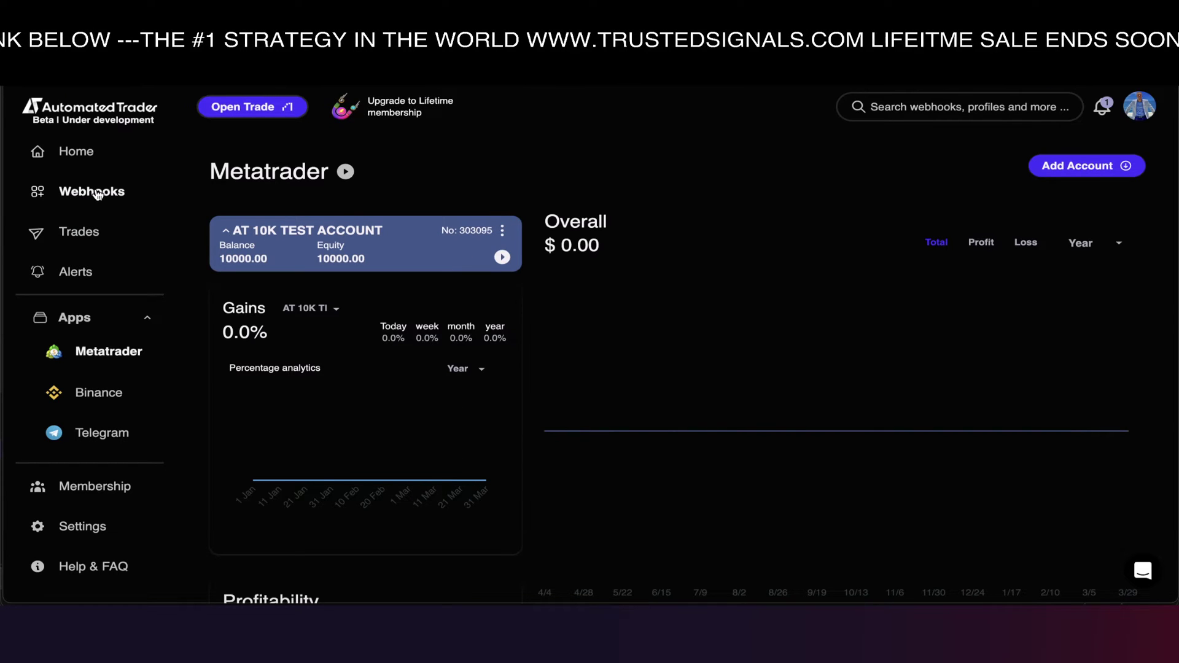
pyautogui.click(97, 194)
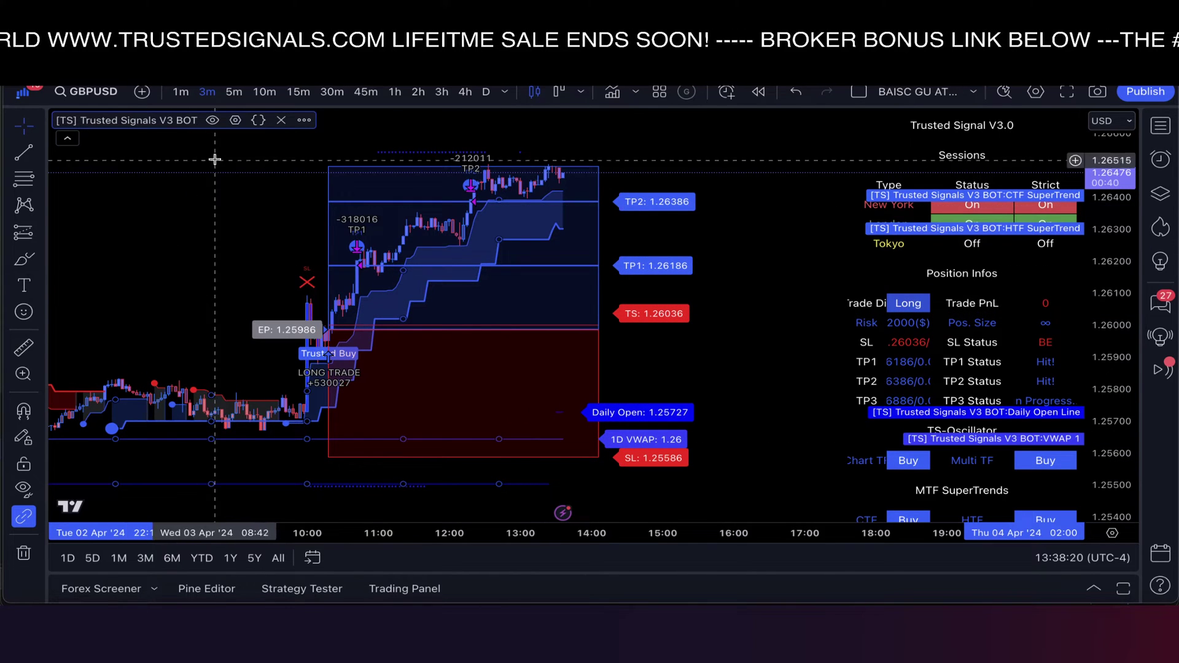
# Open the Trusted Signals V3 BOT settings and scroll to the Money Management and Stop Loss inputs.
pyautogui.click(235, 121)
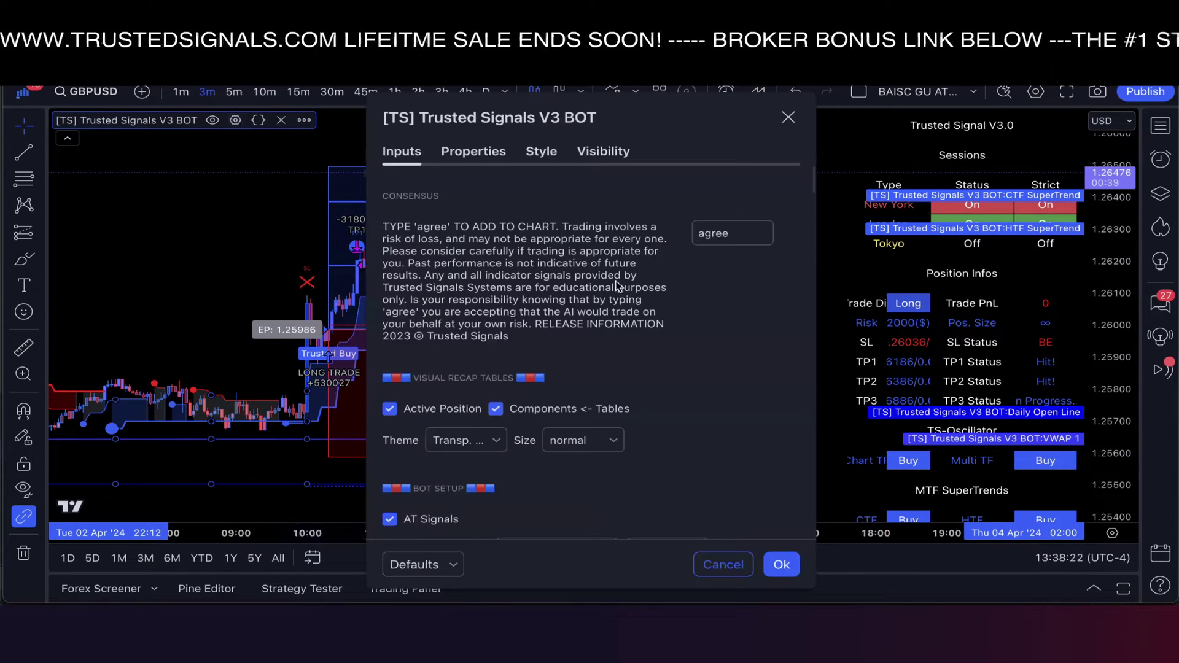
pyautogui.scroll(-6, 618, 286)
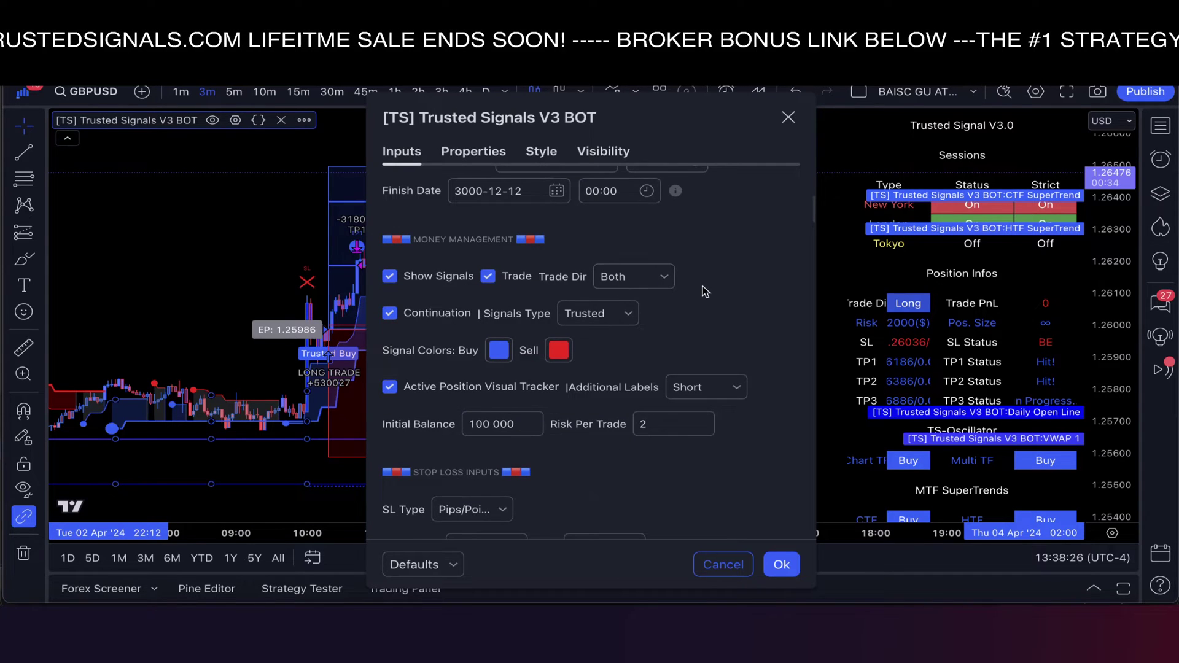
pyautogui.scroll(-3, 705, 293)
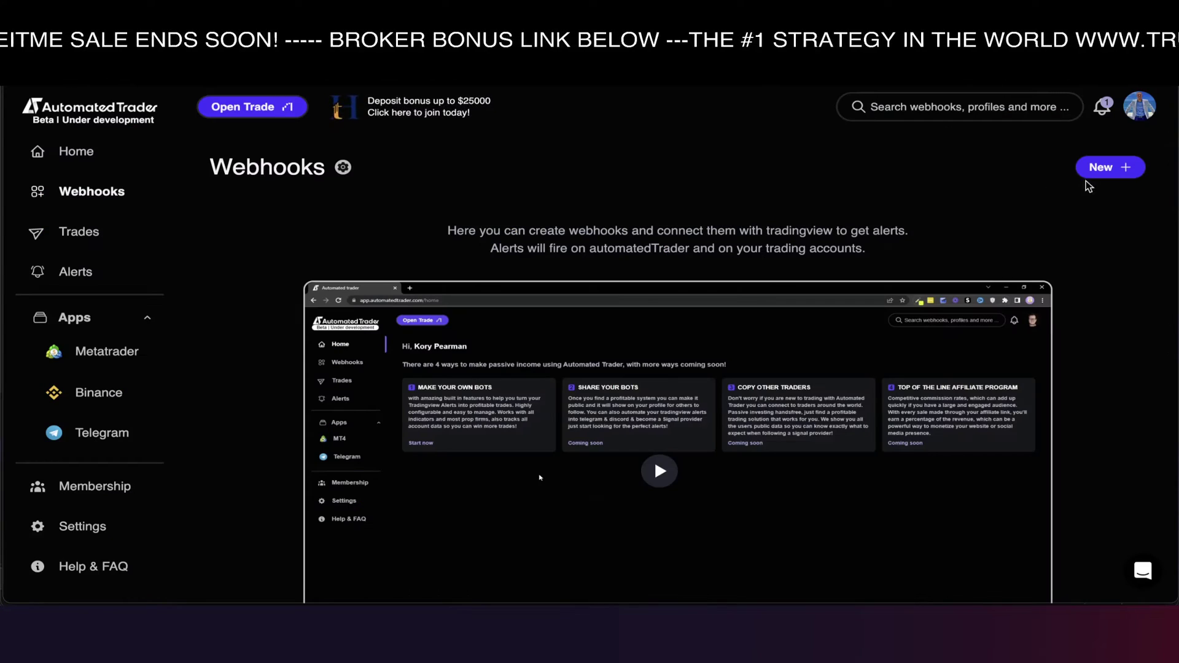
# Start a new webhook, preview the Update SL and Close Order forms, then return to Market Order.
pyautogui.click(1120, 174)
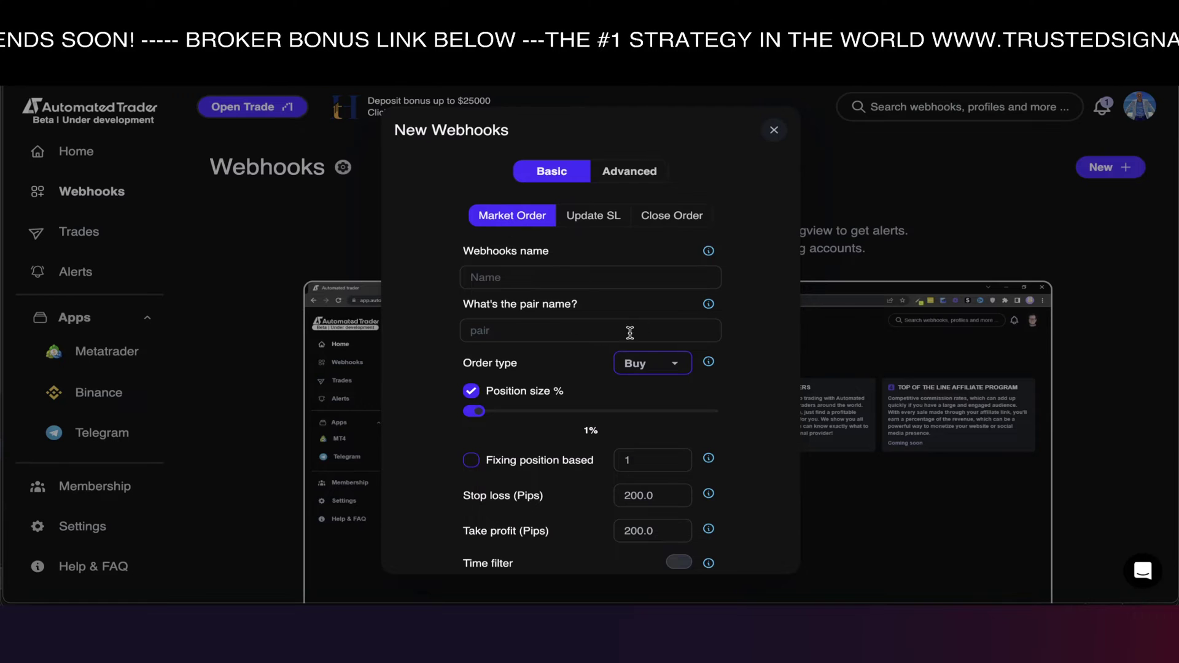
pyautogui.click(660, 364)
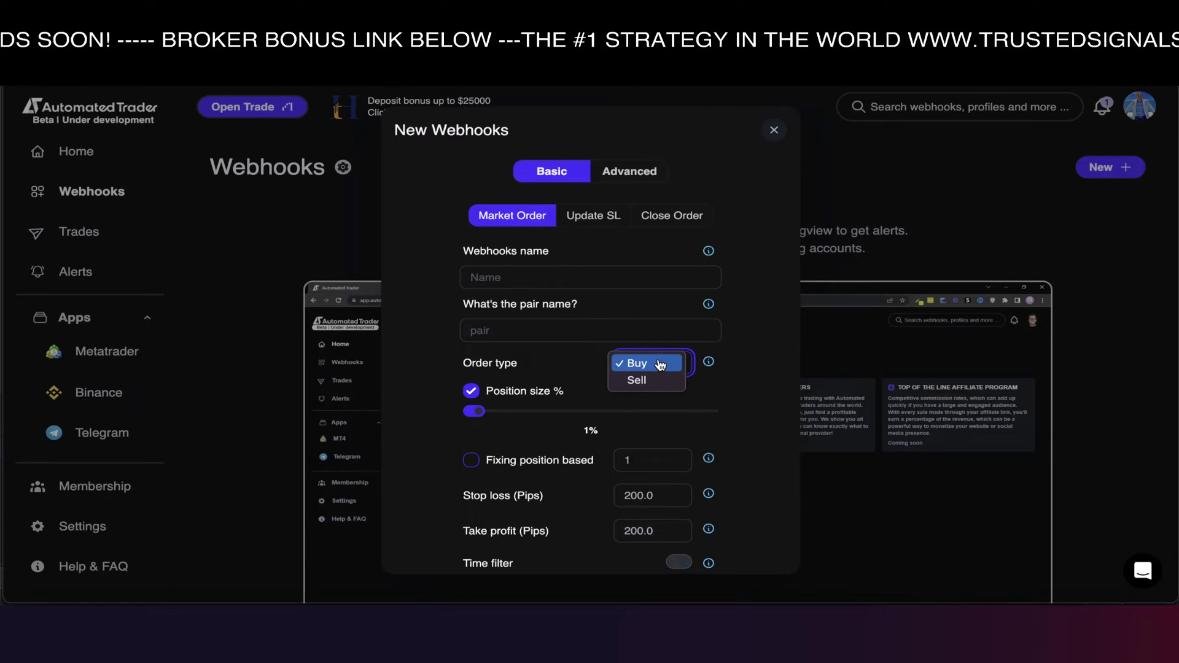
pyautogui.click(590, 220)
pyautogui.click(591, 218)
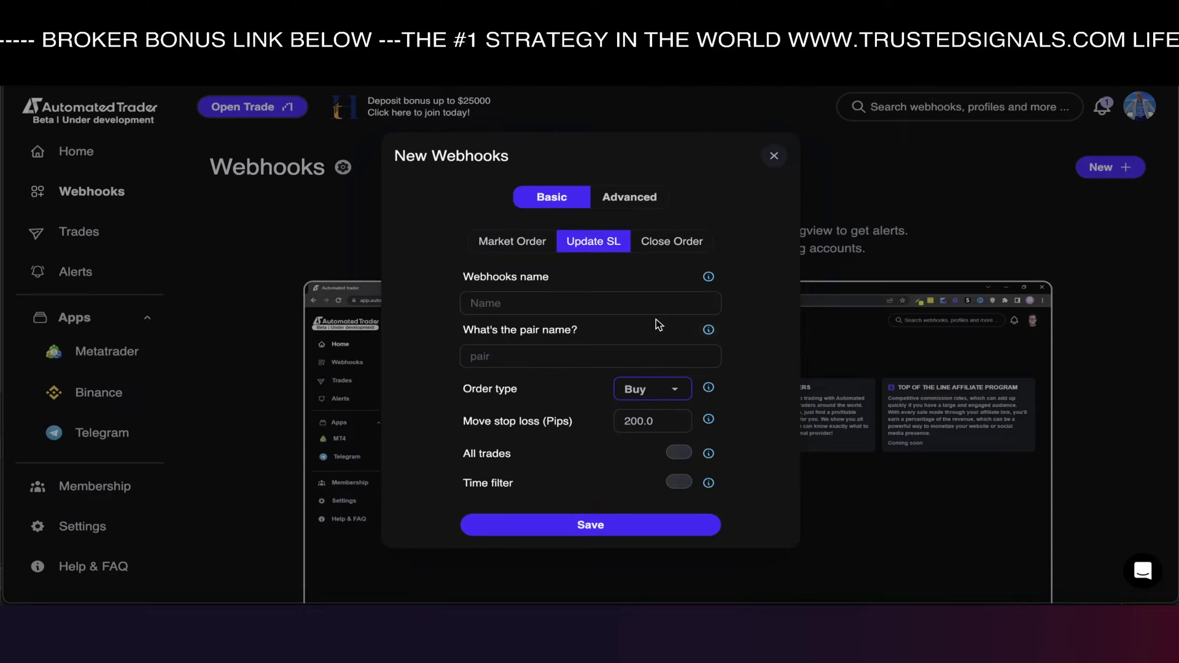
pyautogui.click(659, 249)
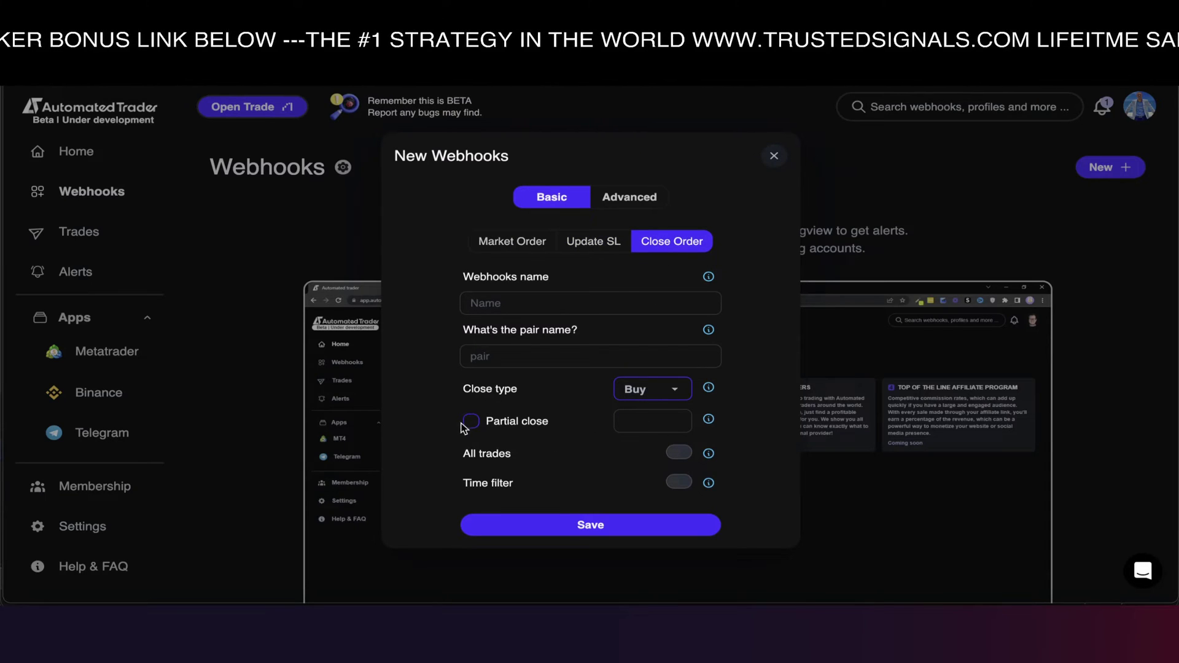
pyautogui.click(519, 241)
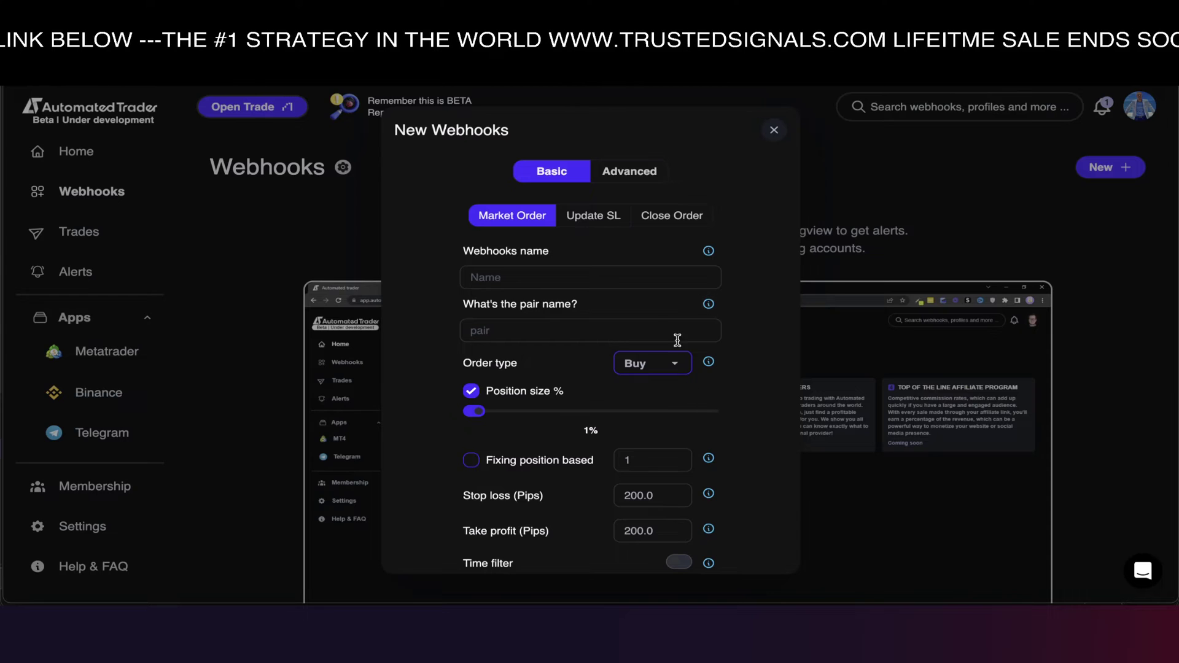
# Enter name AT BASIC TEST GU and pair GBPUSD, and set position size to 2%.
pyautogui.click(538, 280)
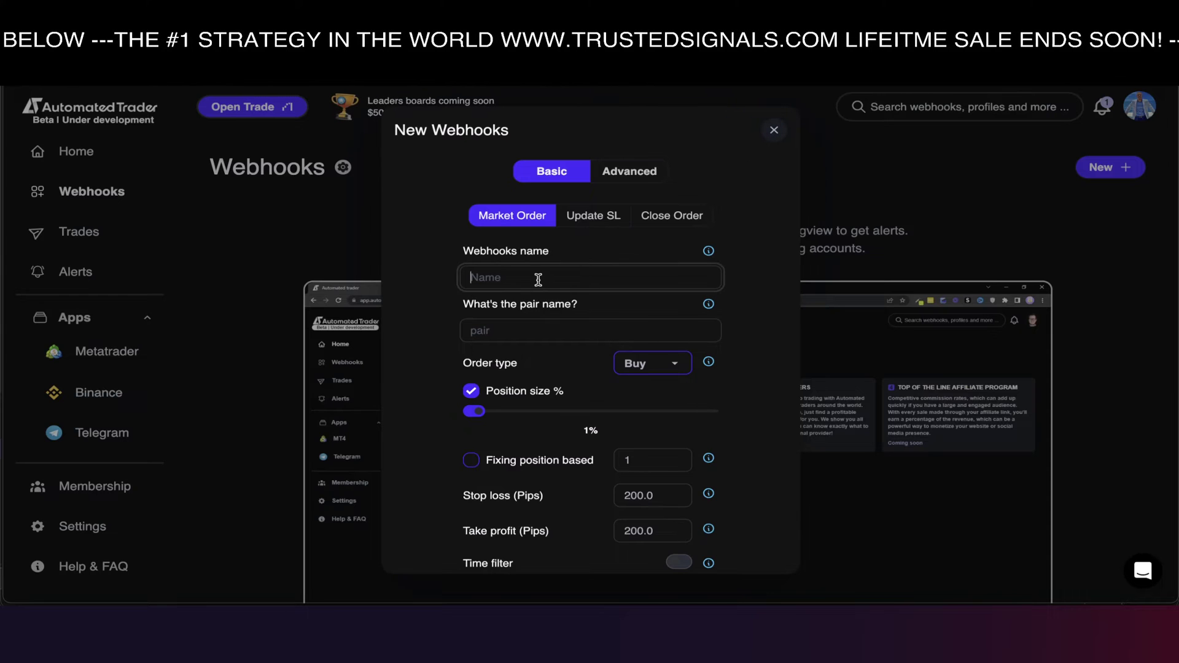
pyautogui.write('AT')
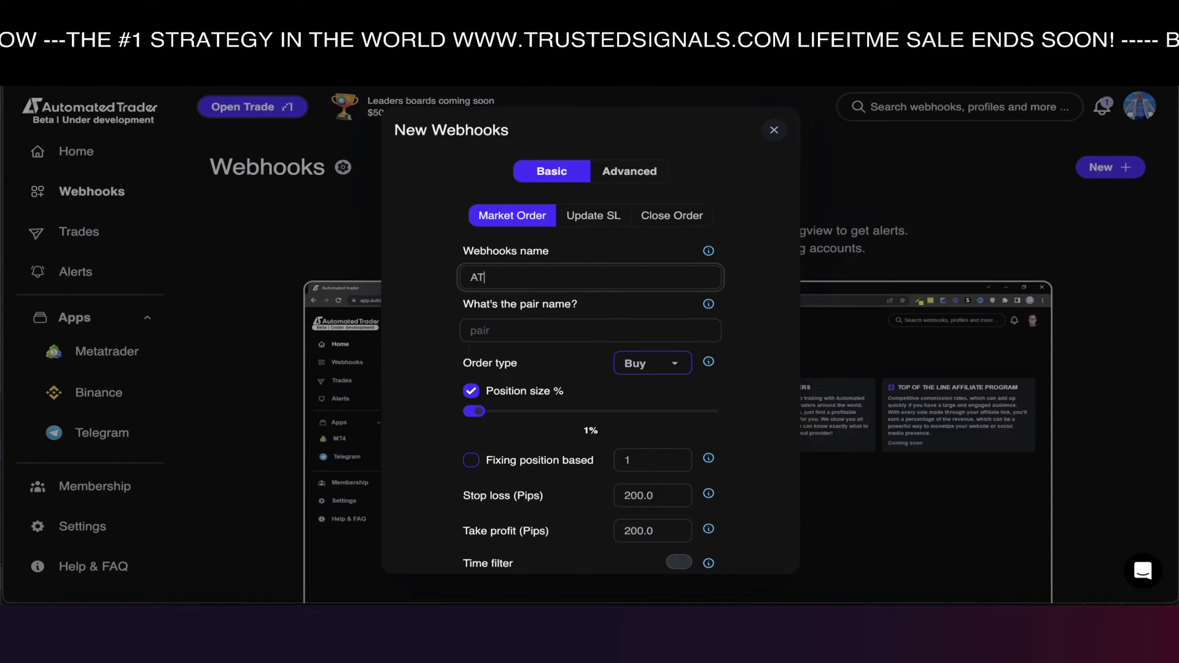
pyautogui.write(' BASIC TE')
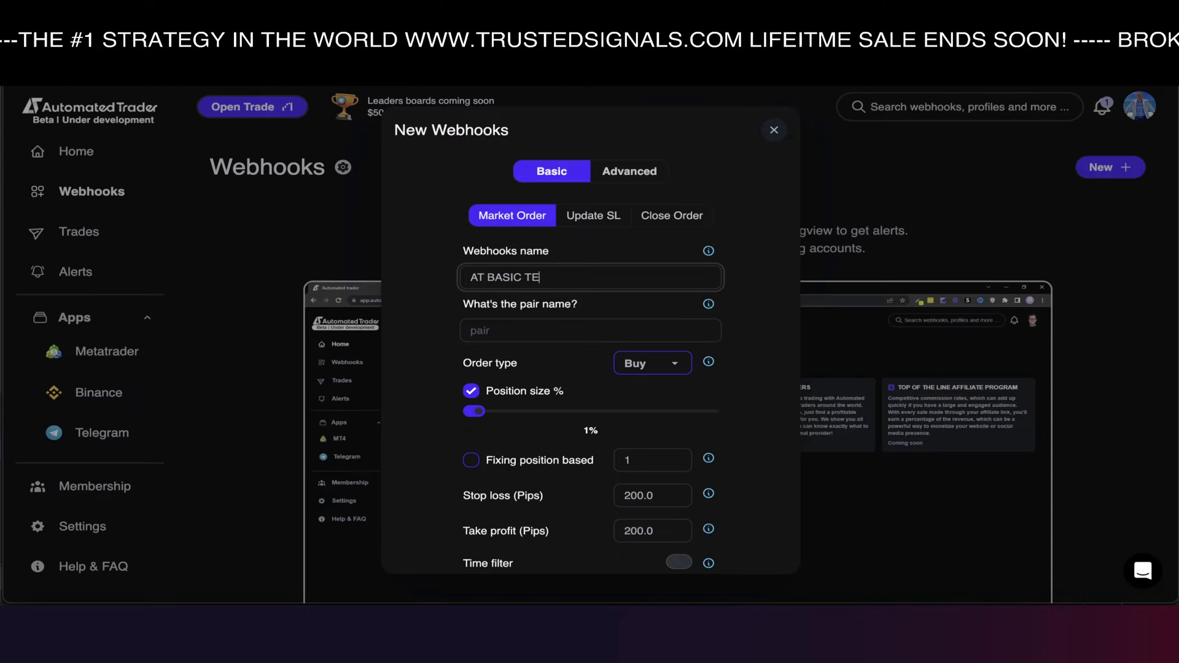
pyautogui.write('ST GU')
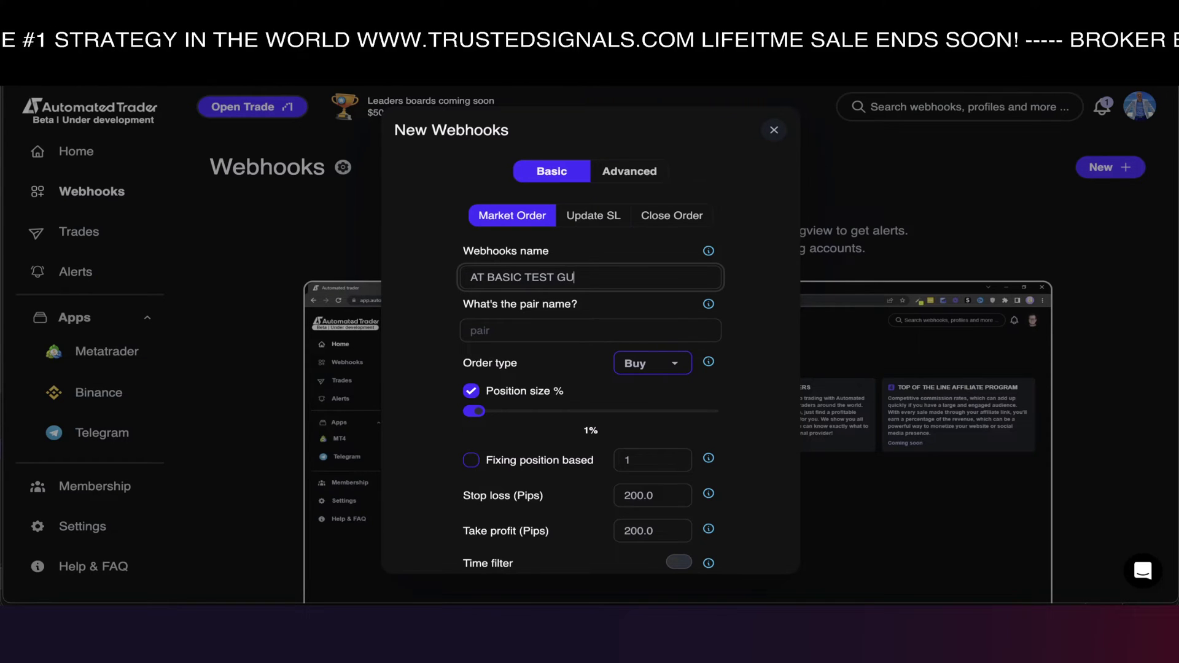
pyautogui.click(489, 332)
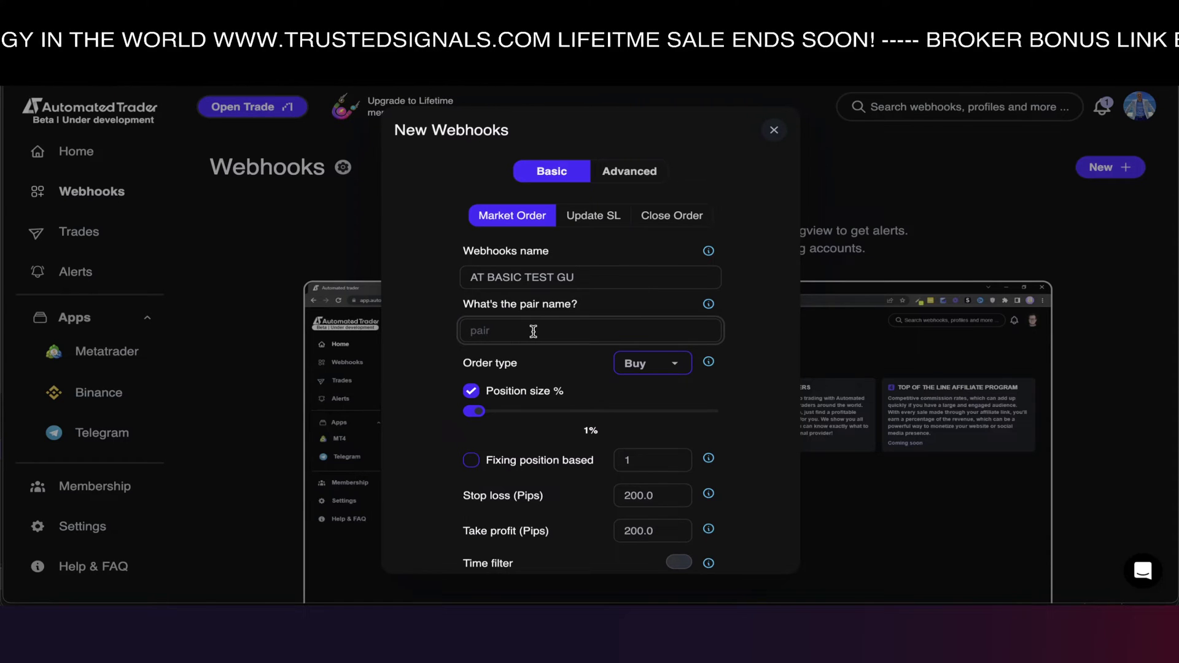
pyautogui.write('GP')
pyautogui.write('B')
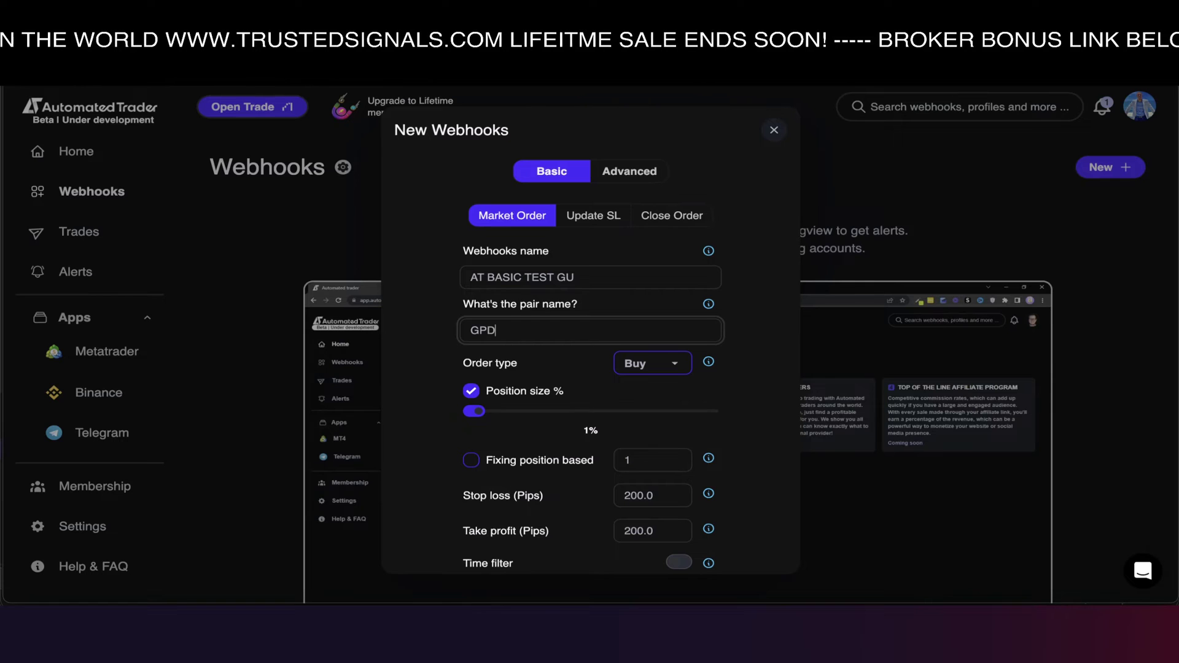
pyautogui.press('BackSpace')
pyautogui.press('BackSpace')
pyautogui.write('BP')
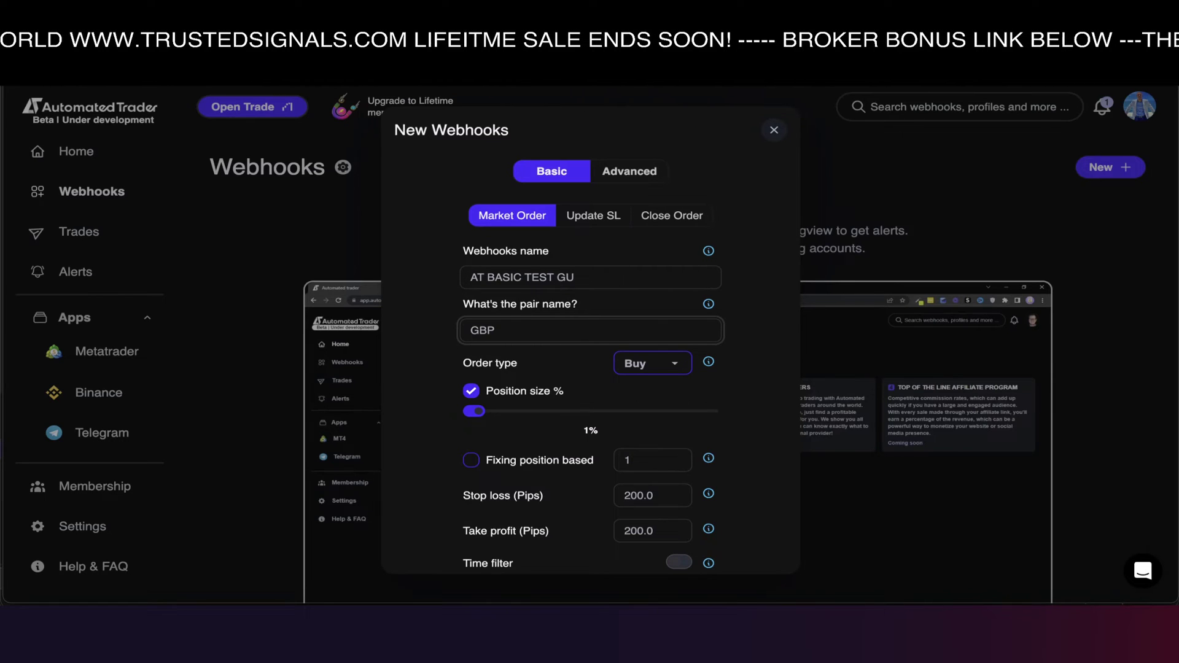
pyautogui.write('USD')
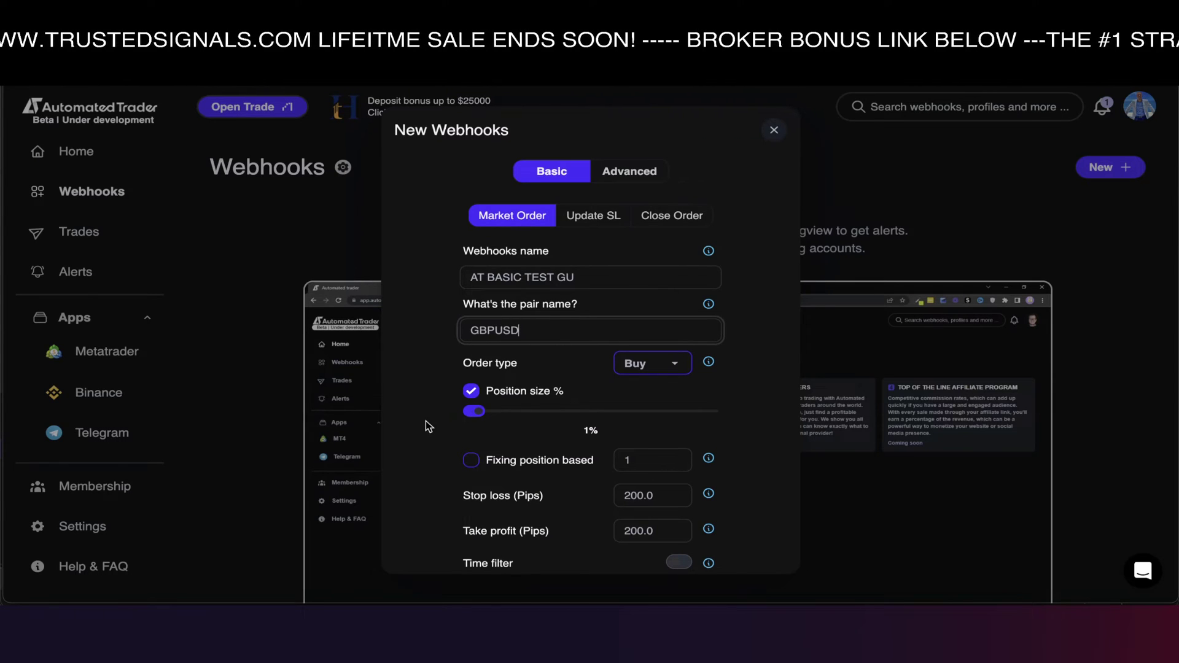
pyautogui.moveTo(468, 421); pyautogui.dragTo(492, 421)
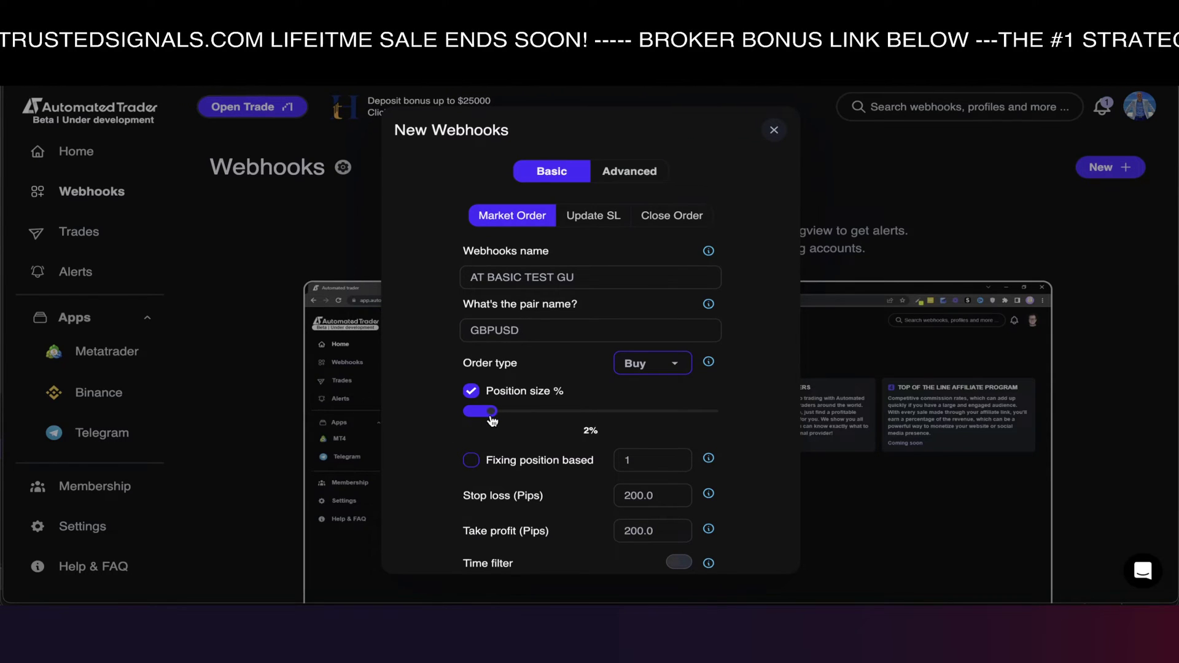
# Set the webhook stop loss to 40 pips and review the indicator's Stop Loss, Take Profit and Alerts inputs.
pyautogui.doubleClick(651, 501)
pyautogui.write('40')
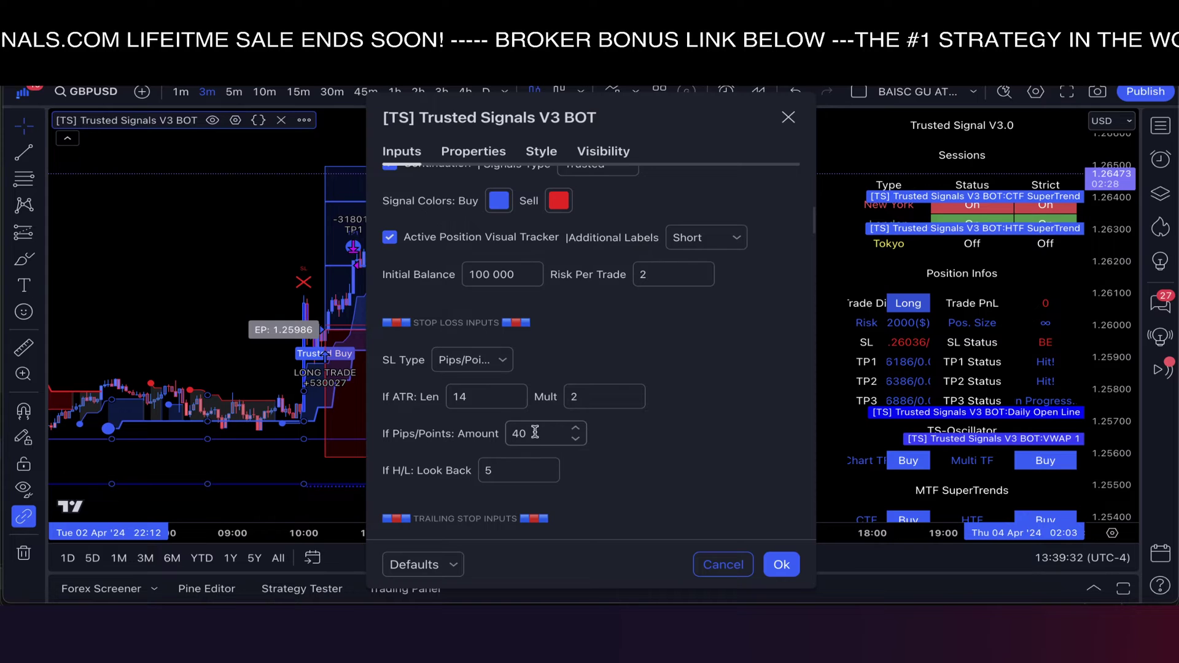
pyautogui.scroll(-4, 525, 391)
pyautogui.scroll(-5, 525, 392)
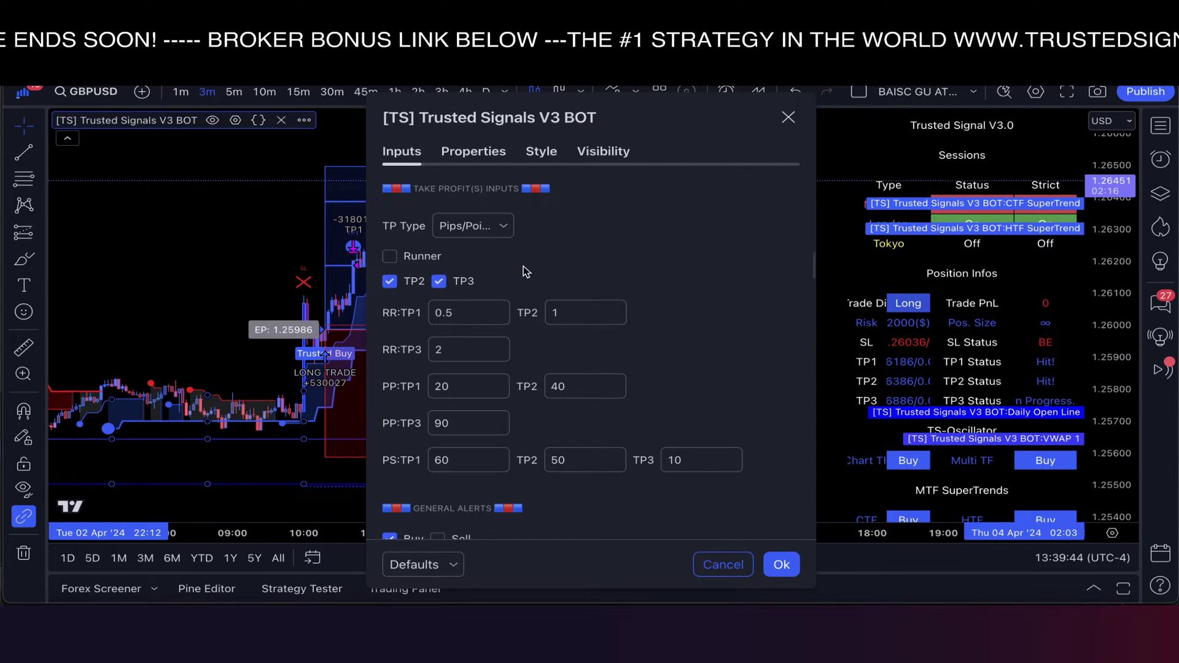
pyautogui.scroll(-1, 524, 267)
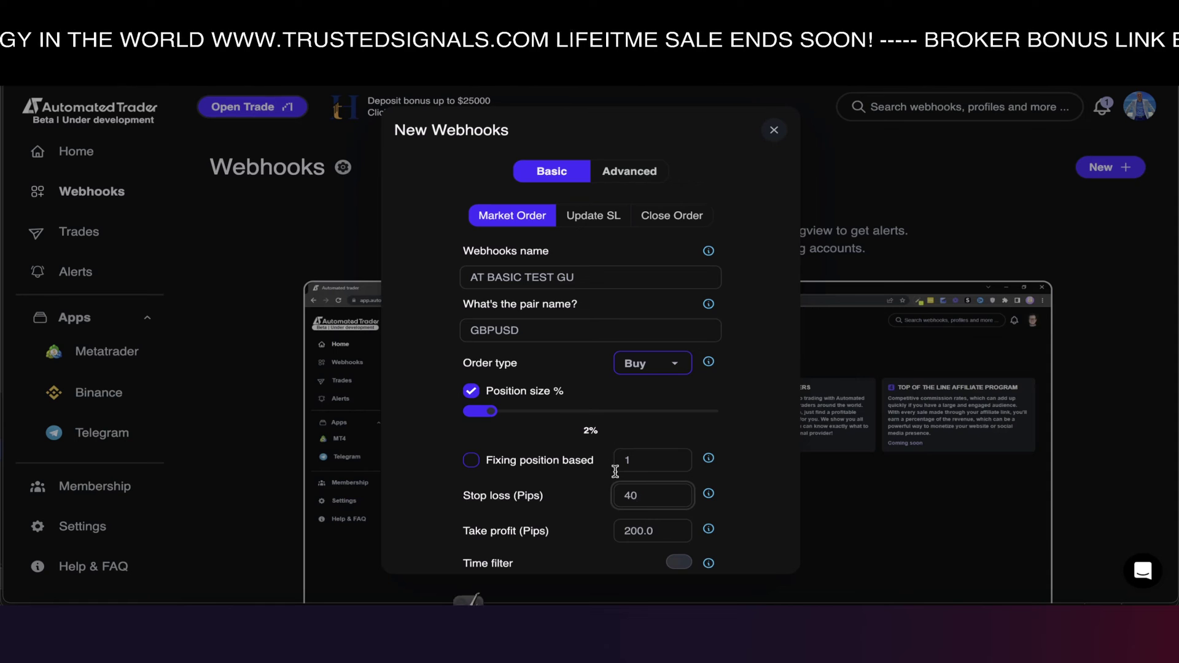
pyautogui.scroll(-1, 617, 473)
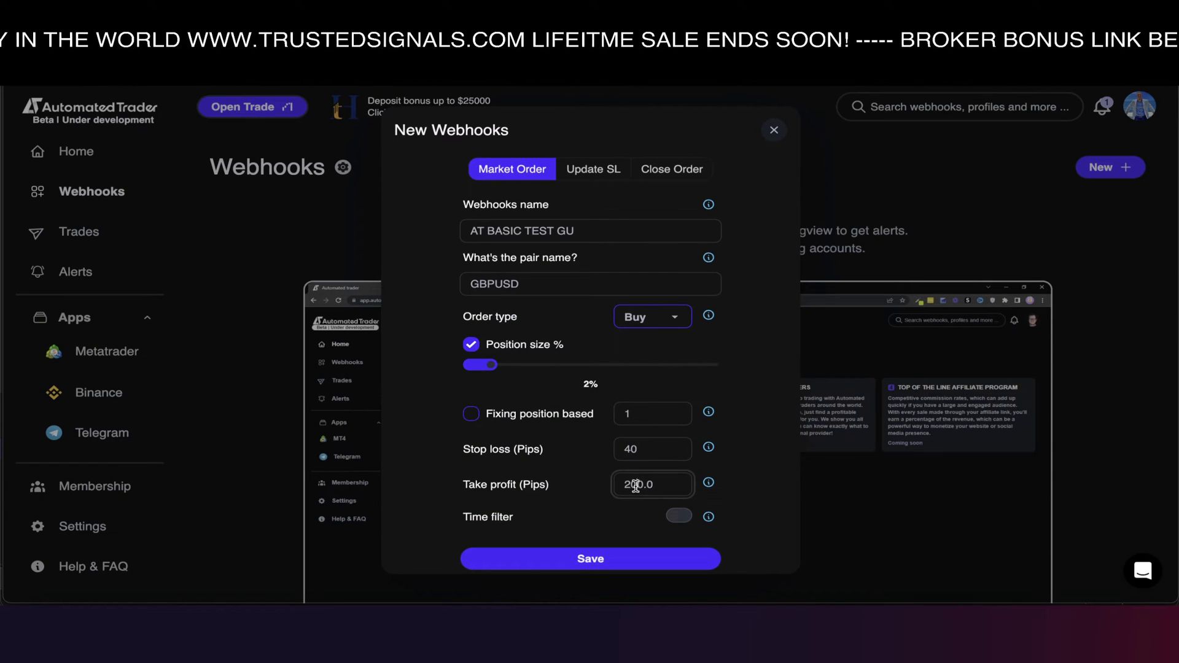
# Change the take profit to 90 pips and save the AT BASIC TEST GU webhook.
pyautogui.doubleClick(636, 485)
pyautogui.write('90')
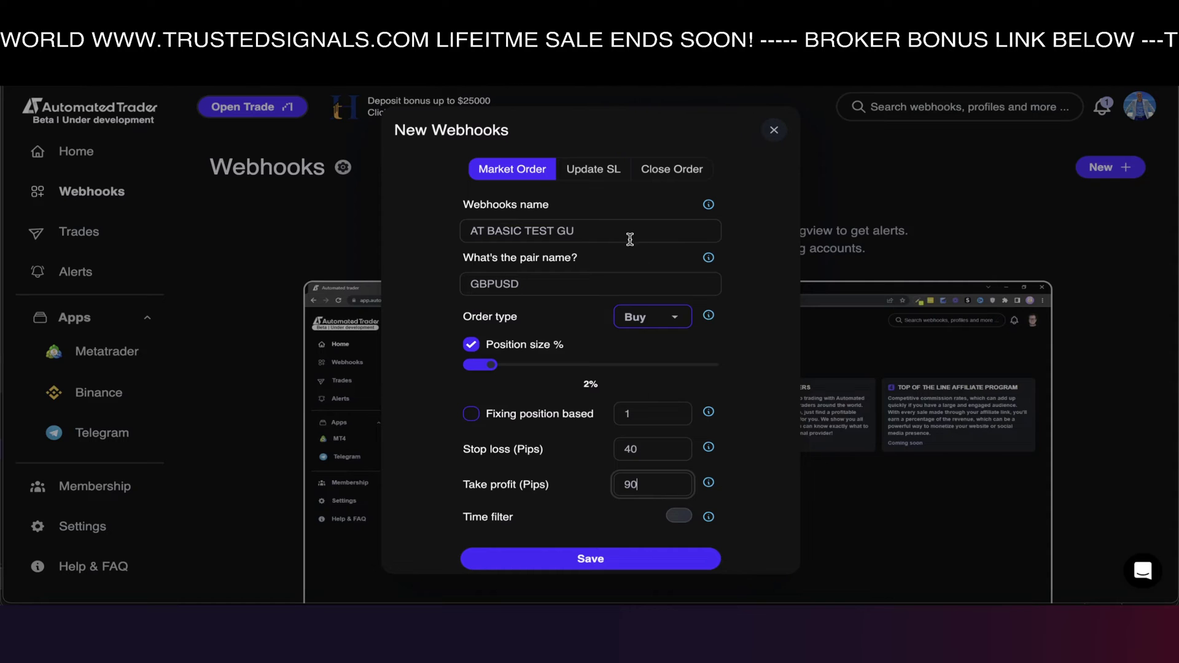
pyautogui.click(632, 558)
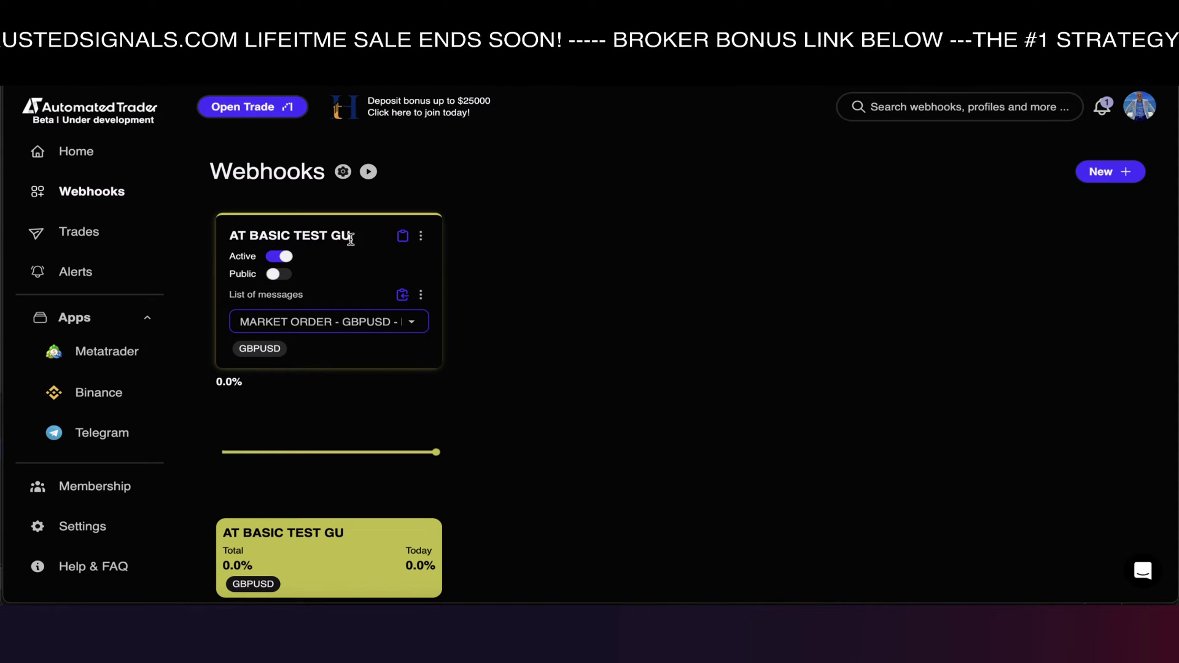
# Choose the MARKET ORDER - GBPUSD - BUY message on the AT BASIC TEST GU card and copy it.
pyautogui.click(396, 329)
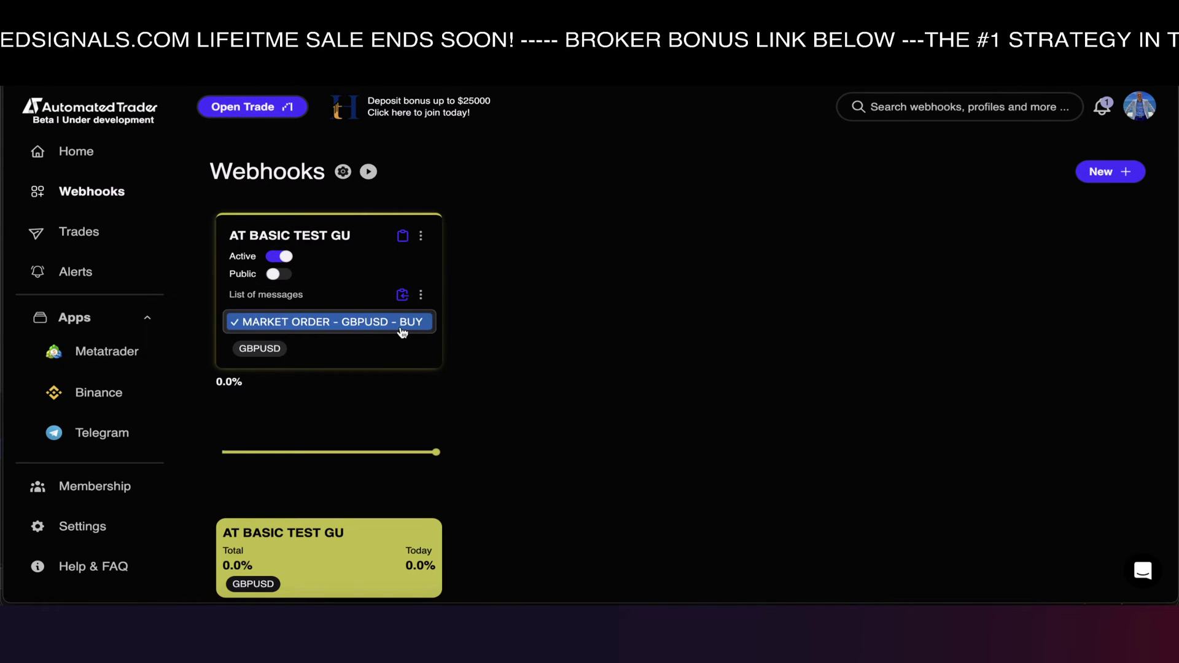
pyautogui.click(399, 303)
pyautogui.click(401, 297)
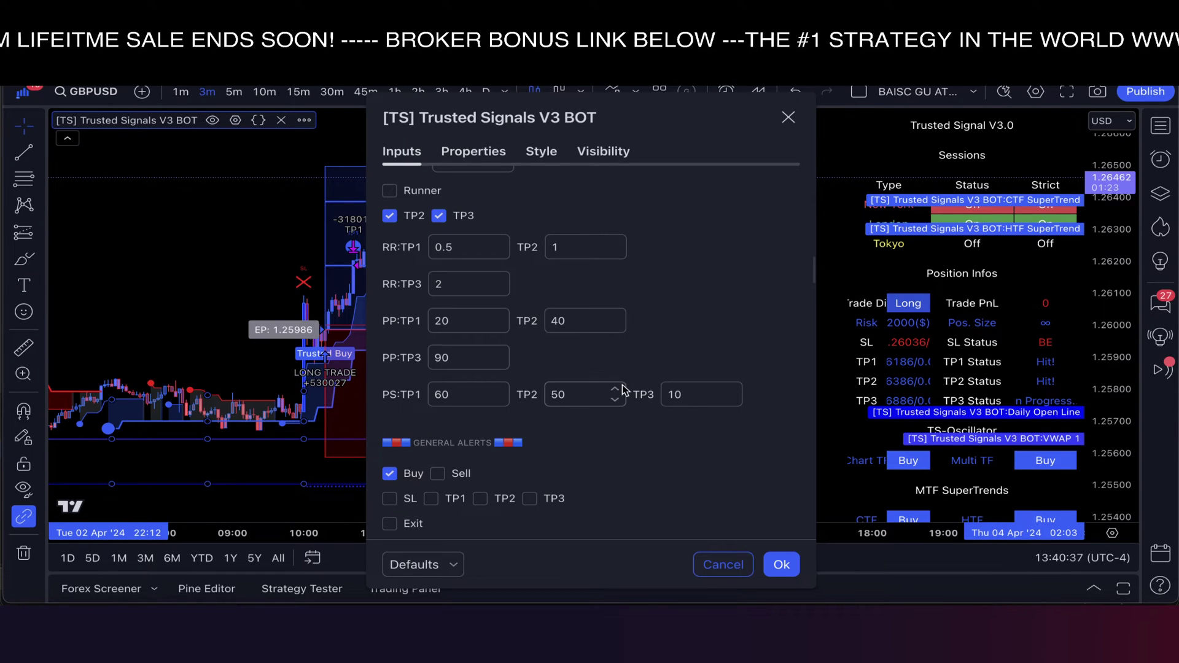
pyautogui.scroll(-3, 622, 389)
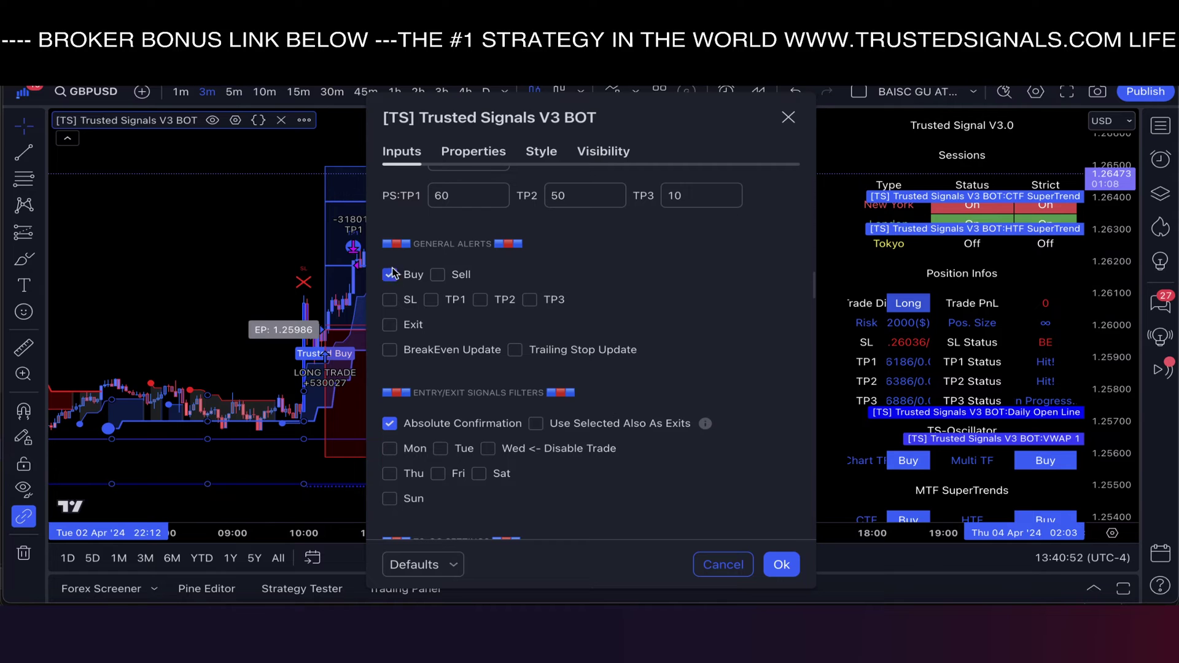
# Confirm the Trusted Signals V3 BOT settings with Ok and show TradingView's Alerts panel.
pyautogui.click(781, 565)
pyautogui.click(1160, 159)
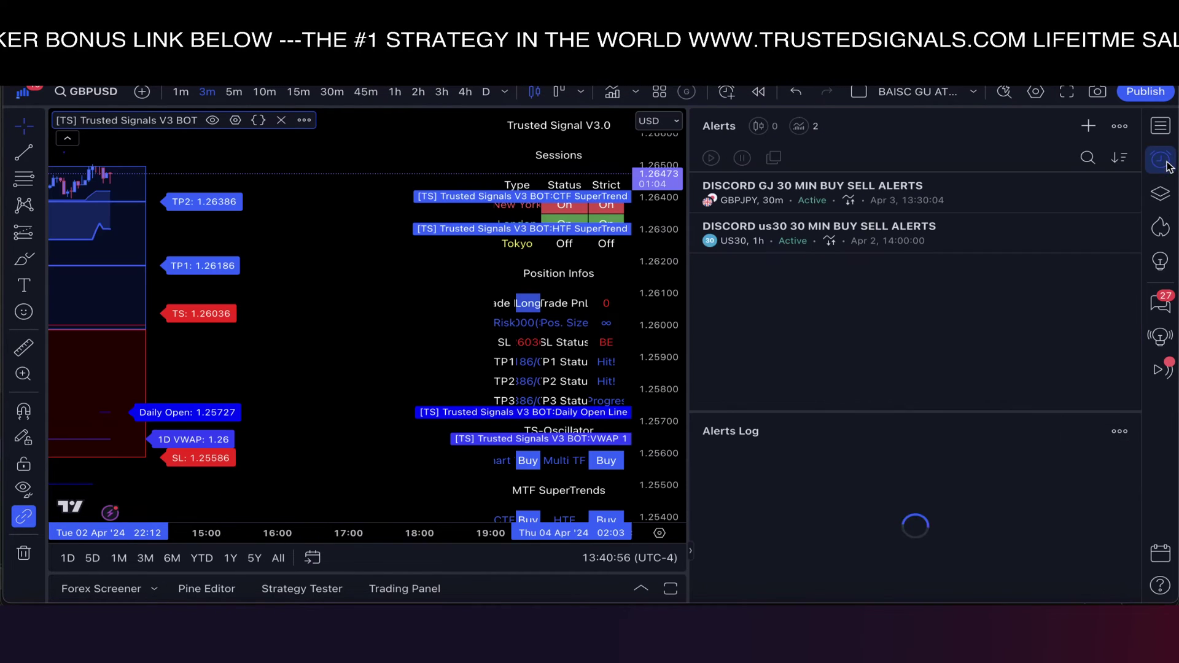
# Create a new alert on the [TS] Trusted Signals V3 BOT condition, replacing the message with the pasted buy market-order text.
pyautogui.click(1088, 126)
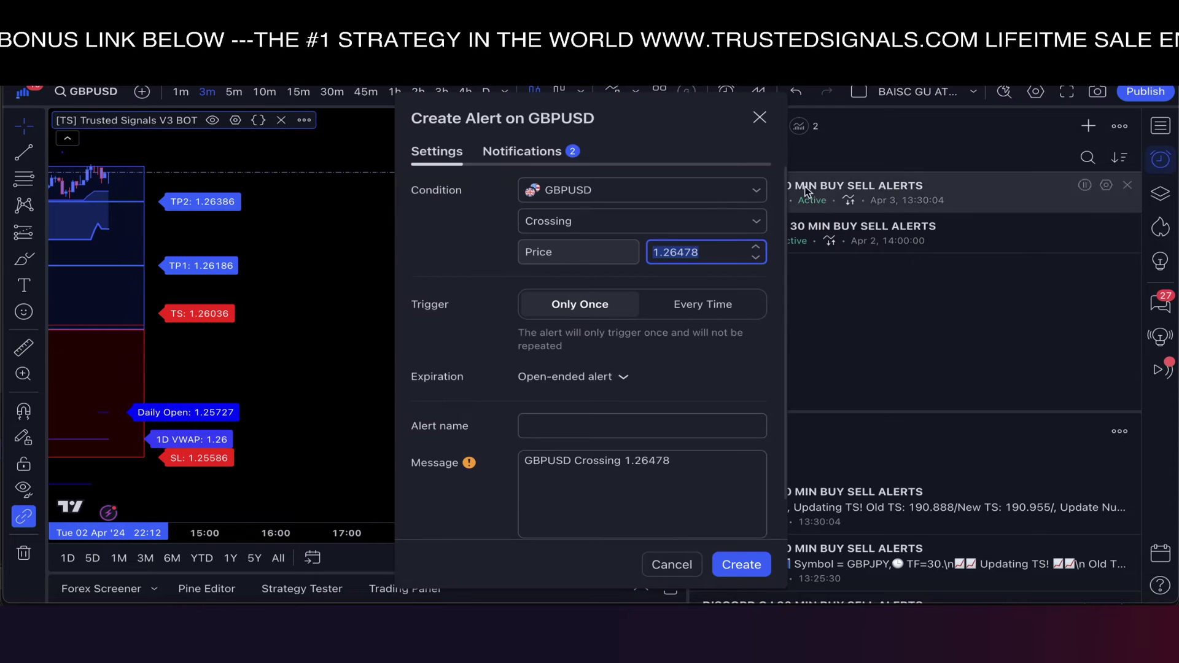
pyautogui.click(650, 197)
pyautogui.click(611, 243)
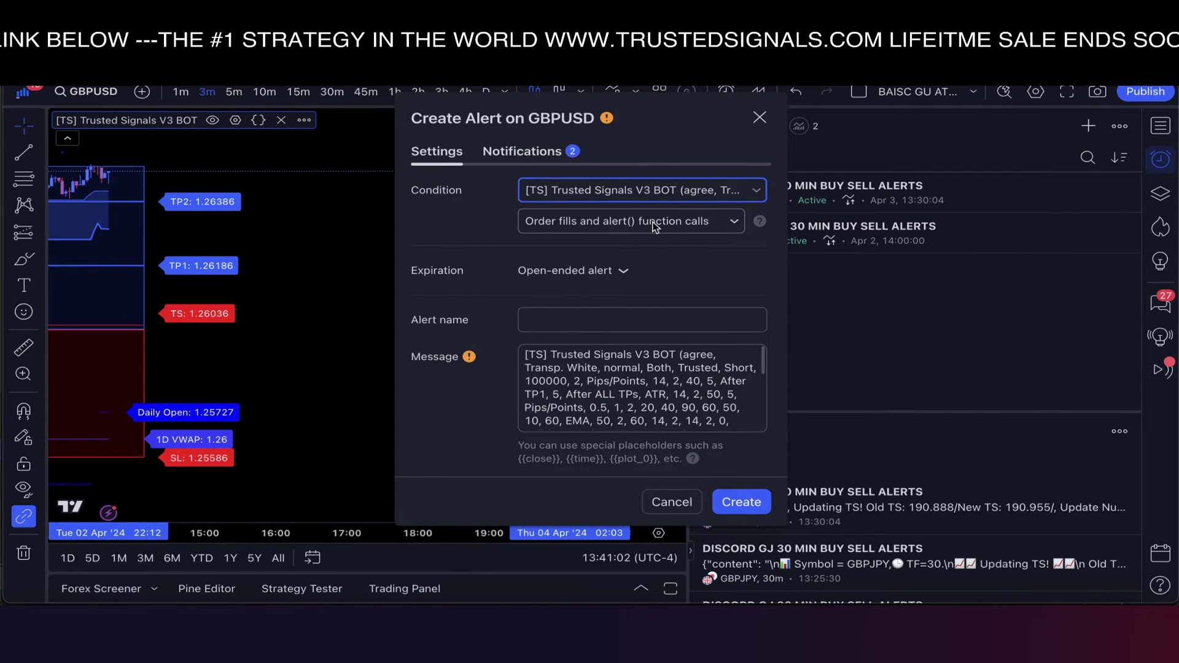
pyautogui.moveTo(522, 354); pyautogui.dragTo(779, 445)
pyautogui.press('BackSpace')
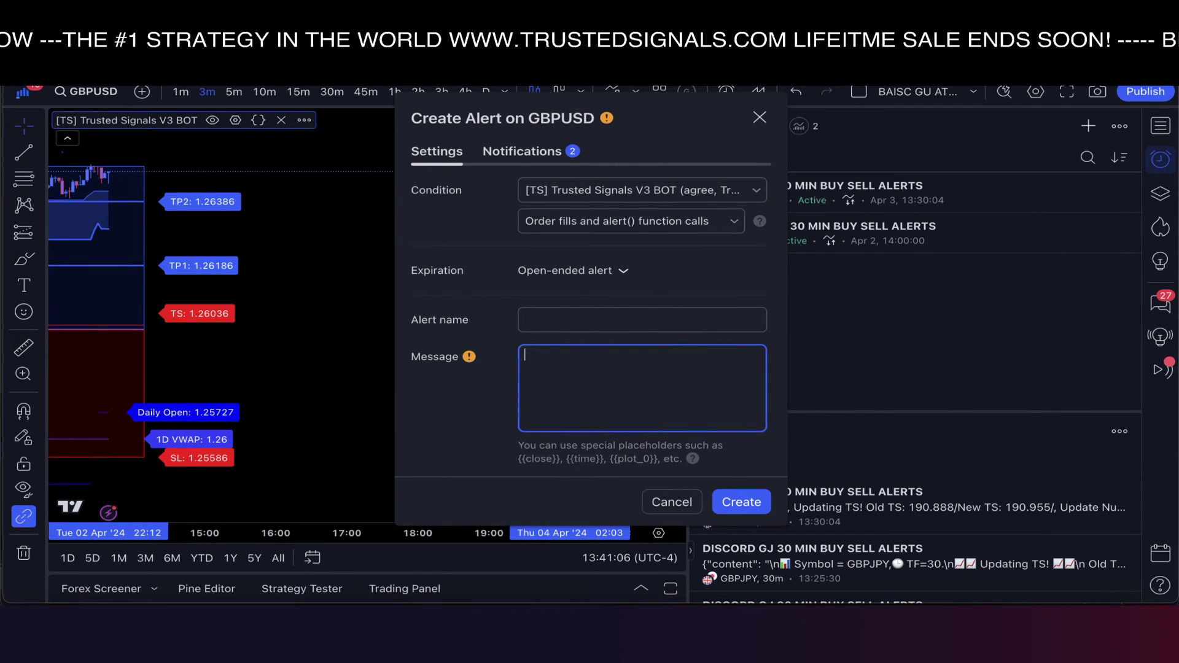
pyautogui.hotkey('ctrl', 'v')
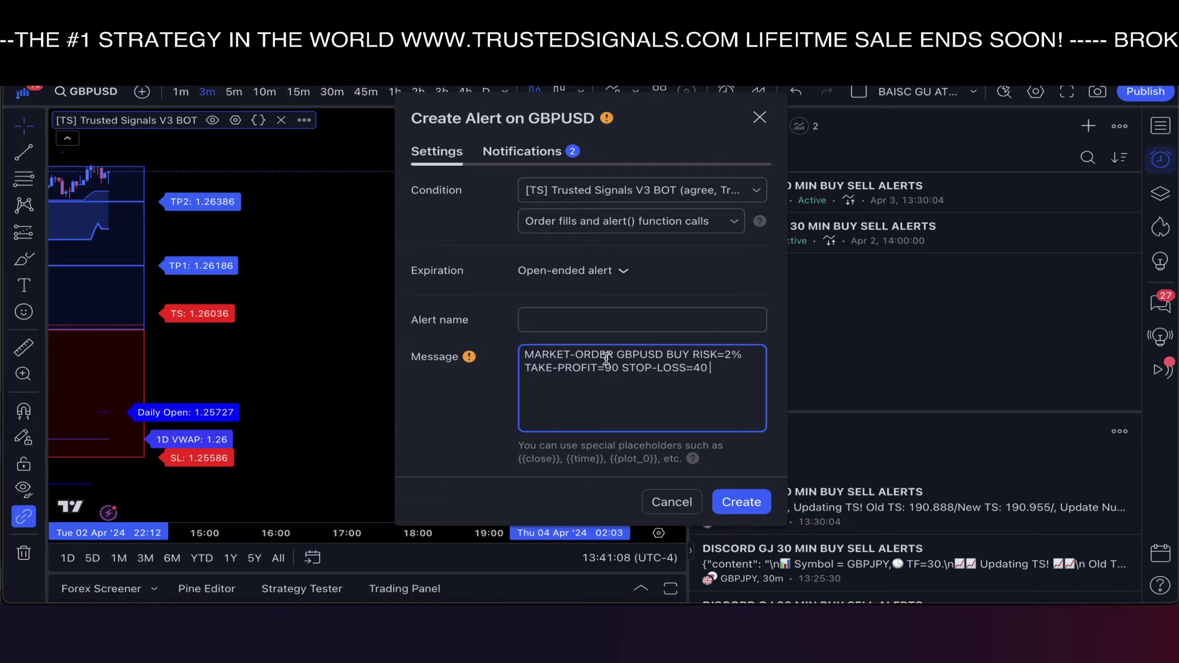
# Name the alert 'AT BASIC GU 3 MIN ENTRY', adapting a saved GJ alert name.
pyautogui.click(569, 327)
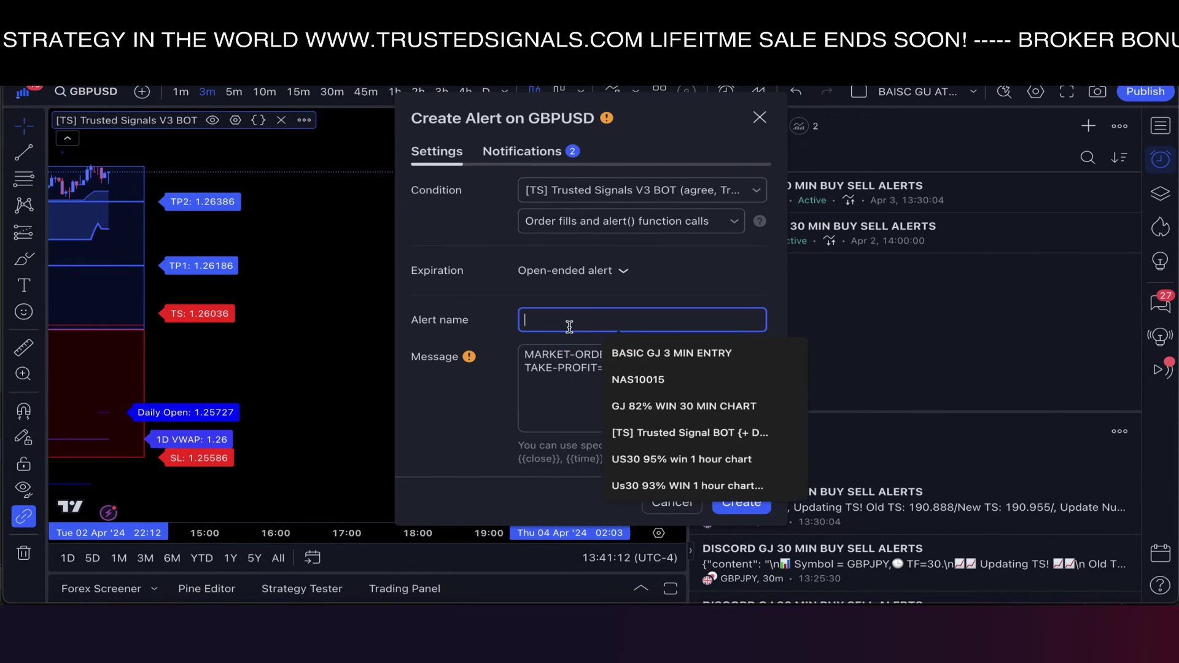
pyautogui.press('Down')
pyautogui.press('Return')
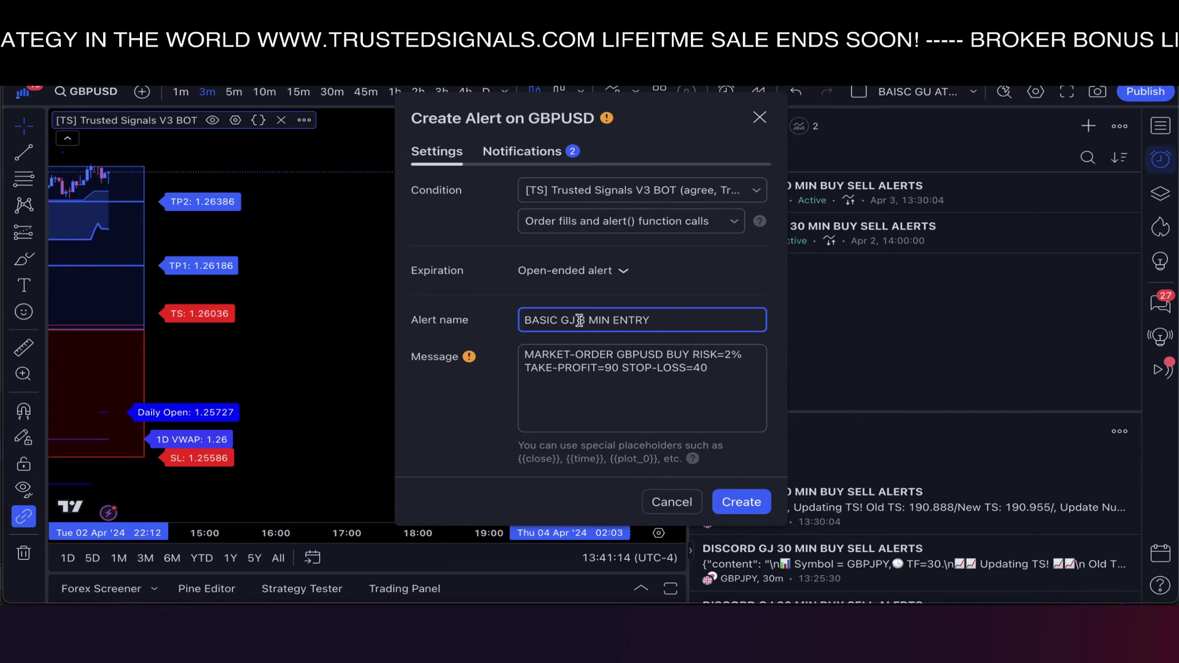
pyautogui.click(576, 320)
pyautogui.press('BackSpace')
pyautogui.write('U')
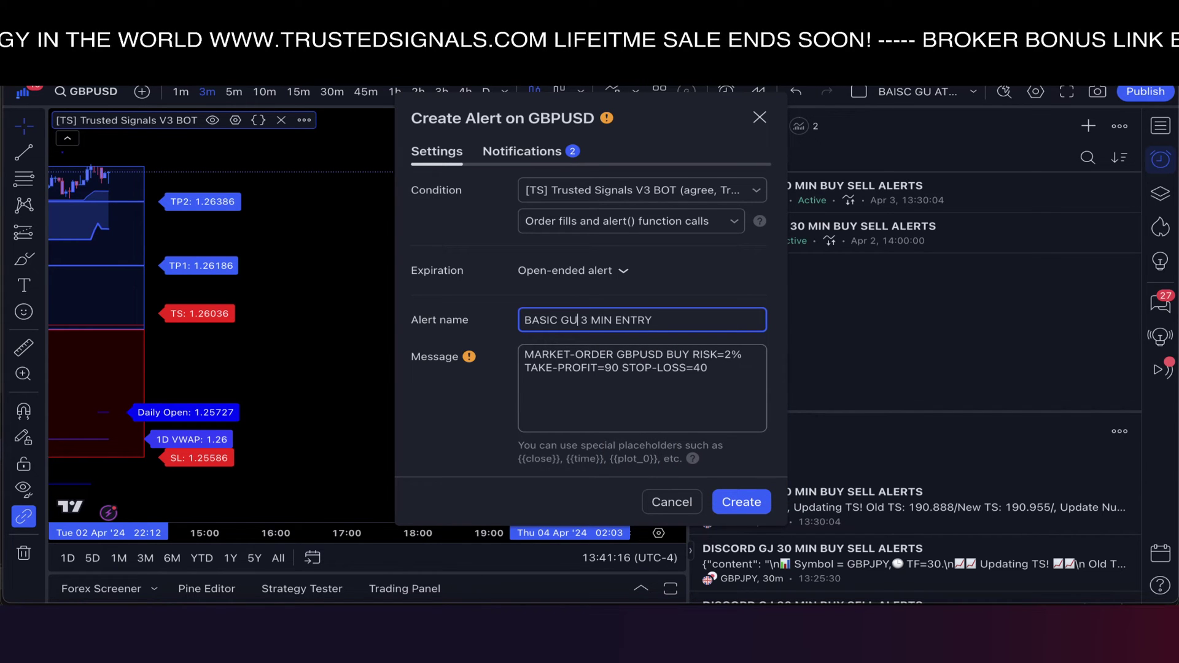
pyautogui.click(522, 320)
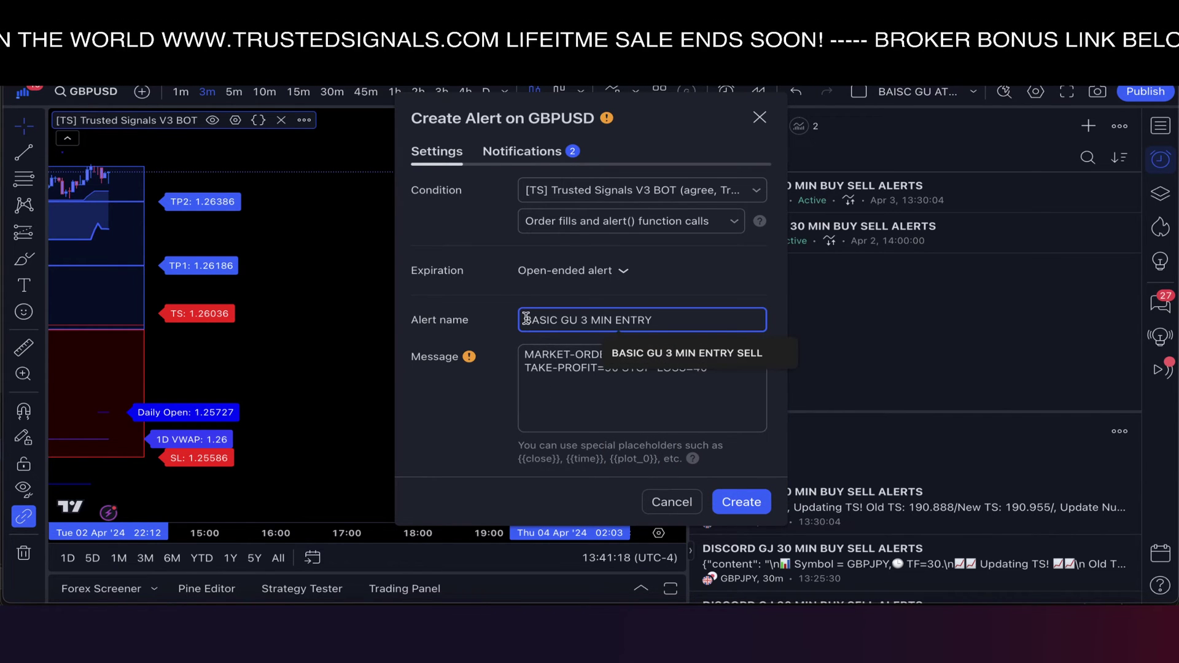
pyautogui.write('AT')
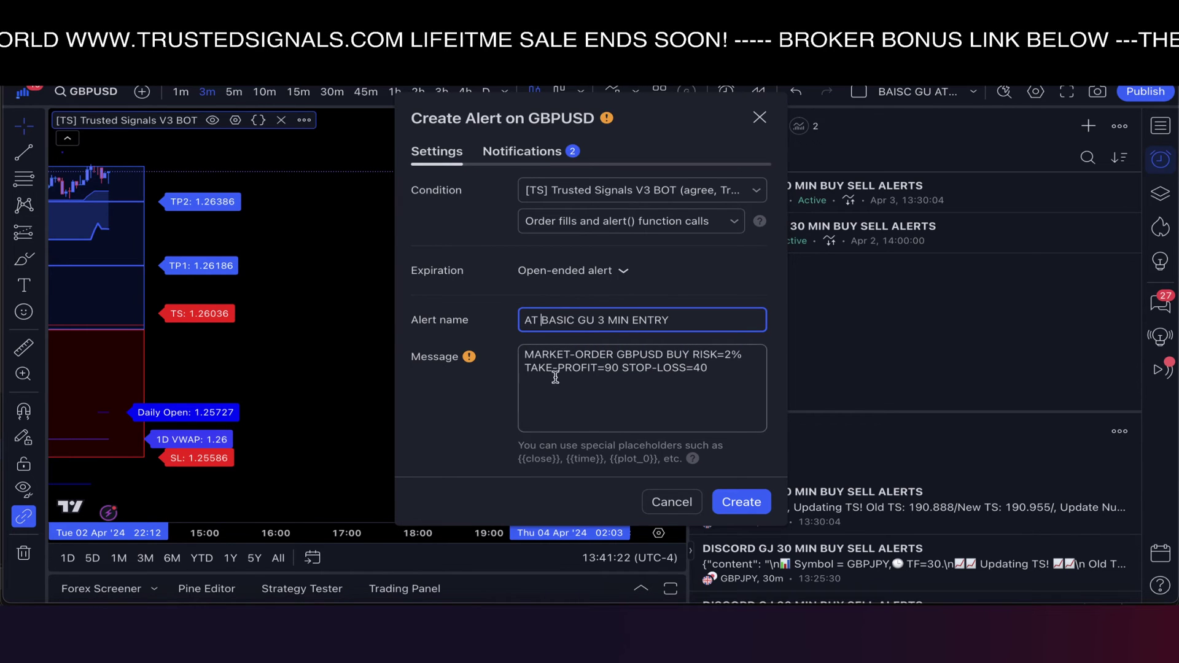
# Switch the alert to its Notifications options.
pyautogui.click(524, 156)
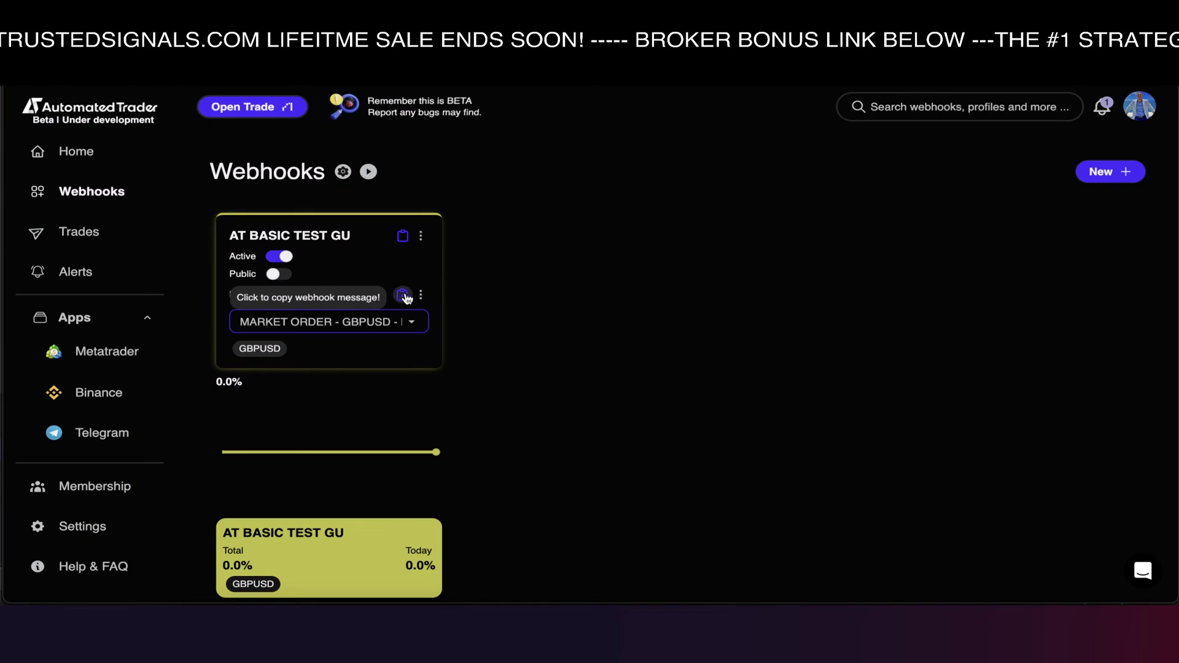
# Paste the Automated Trader webhook URL into the alert's Webhook URL field and create the alert.
pyautogui.click(404, 238)
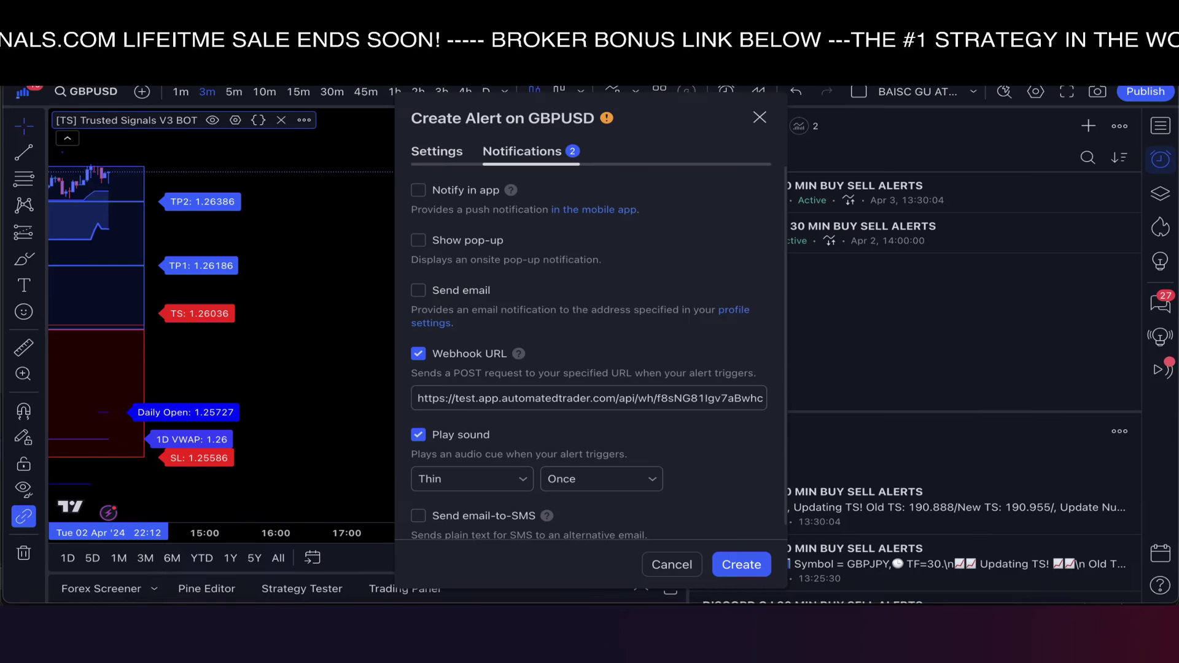
pyautogui.click(481, 397)
pyautogui.hotkey('ctrl', 'a')
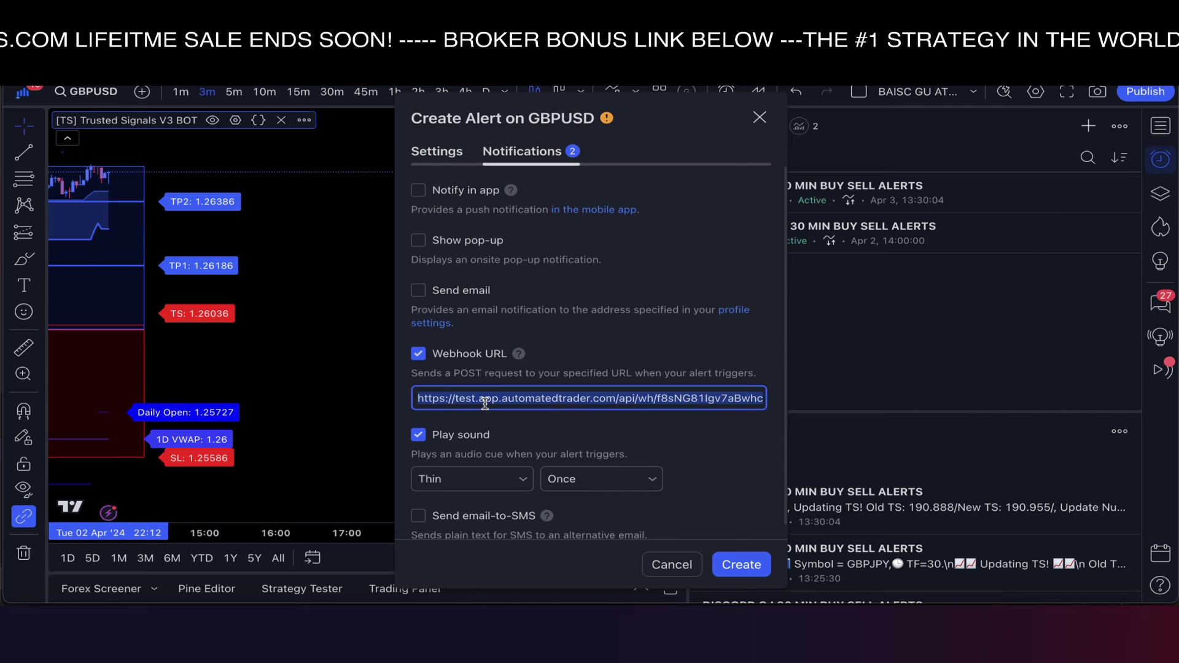
pyautogui.hotkey('ctrl', 'v')
pyautogui.click(559, 434)
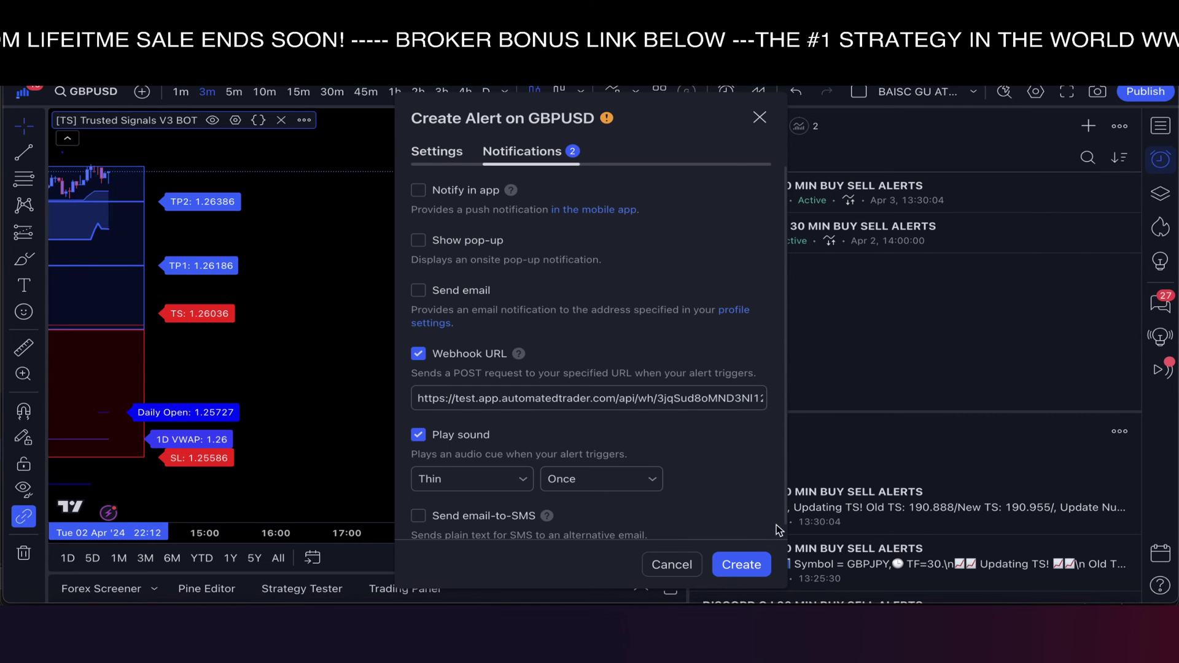
pyautogui.click(750, 565)
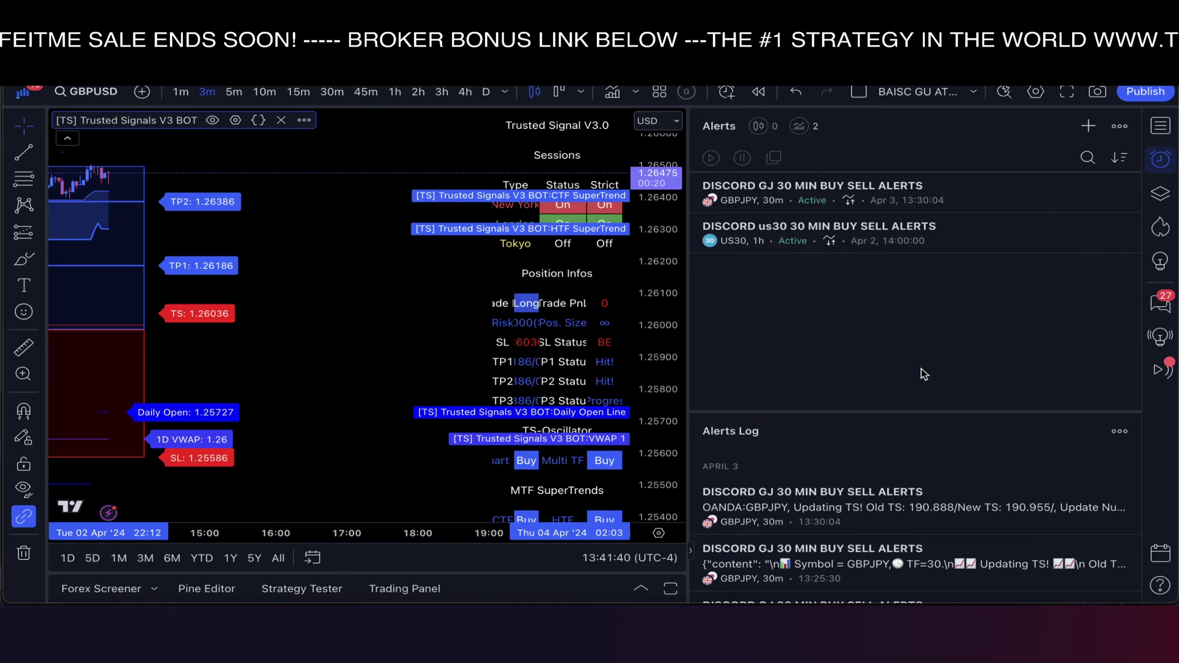
# Rename the new alert to 'AT BASIC GU 3 MIN BUY ENTRY' and save it.
pyautogui.hscroll(-5, 334, 361)
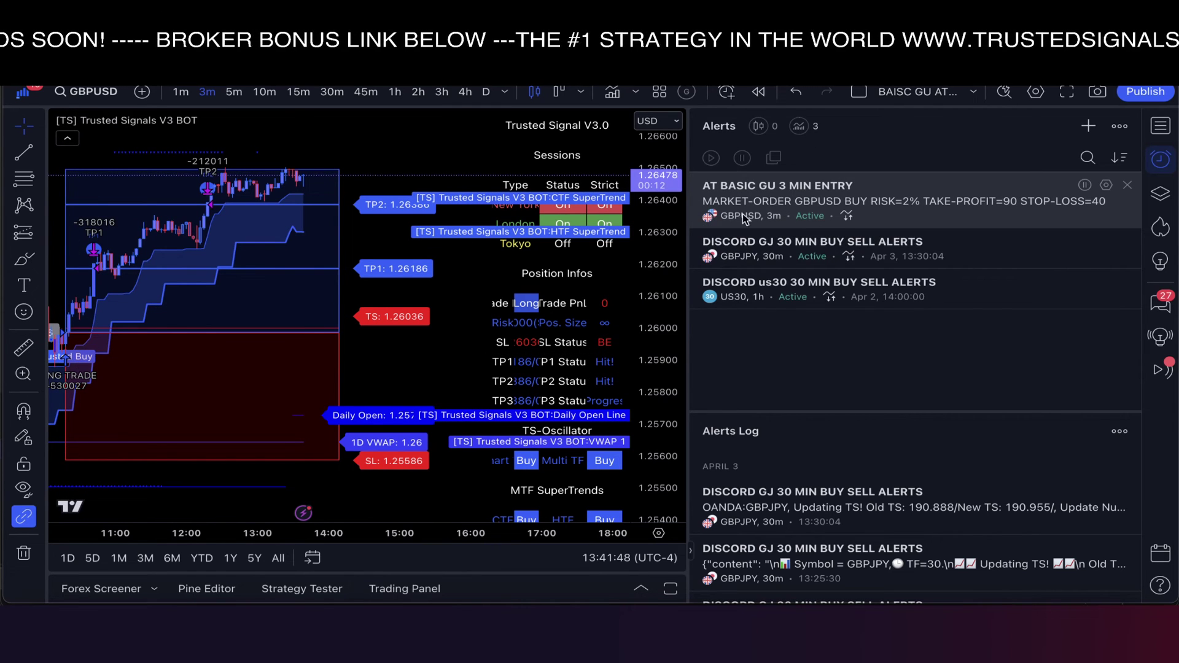
pyautogui.moveTo(854, 203)
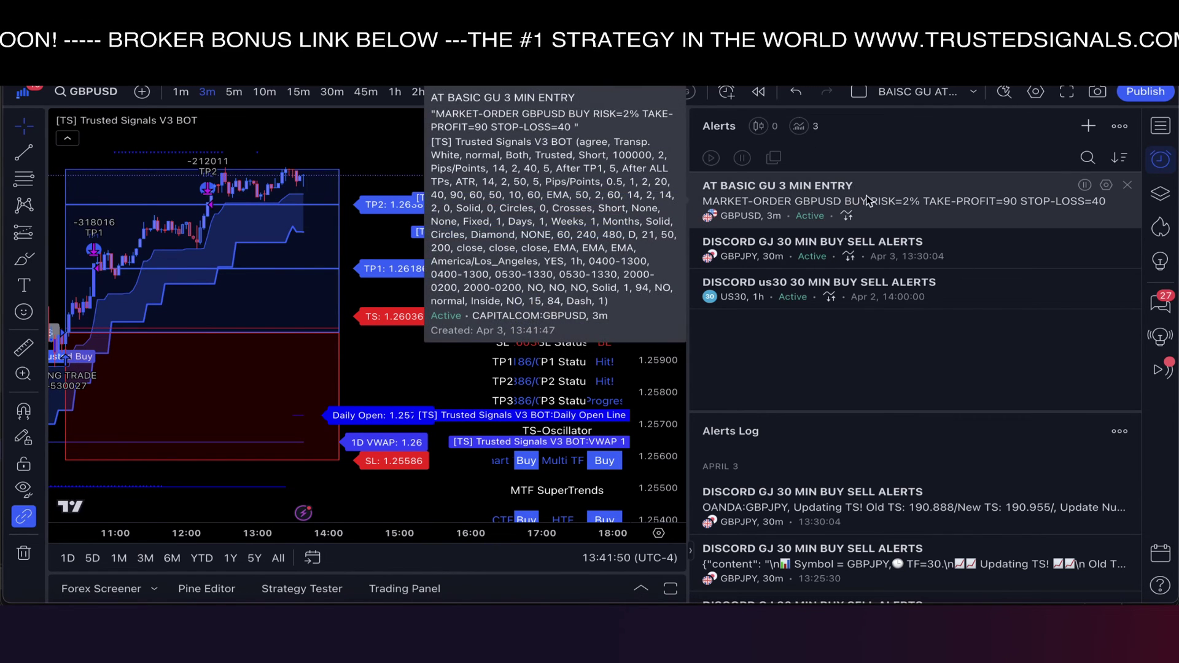
pyautogui.click(1107, 186)
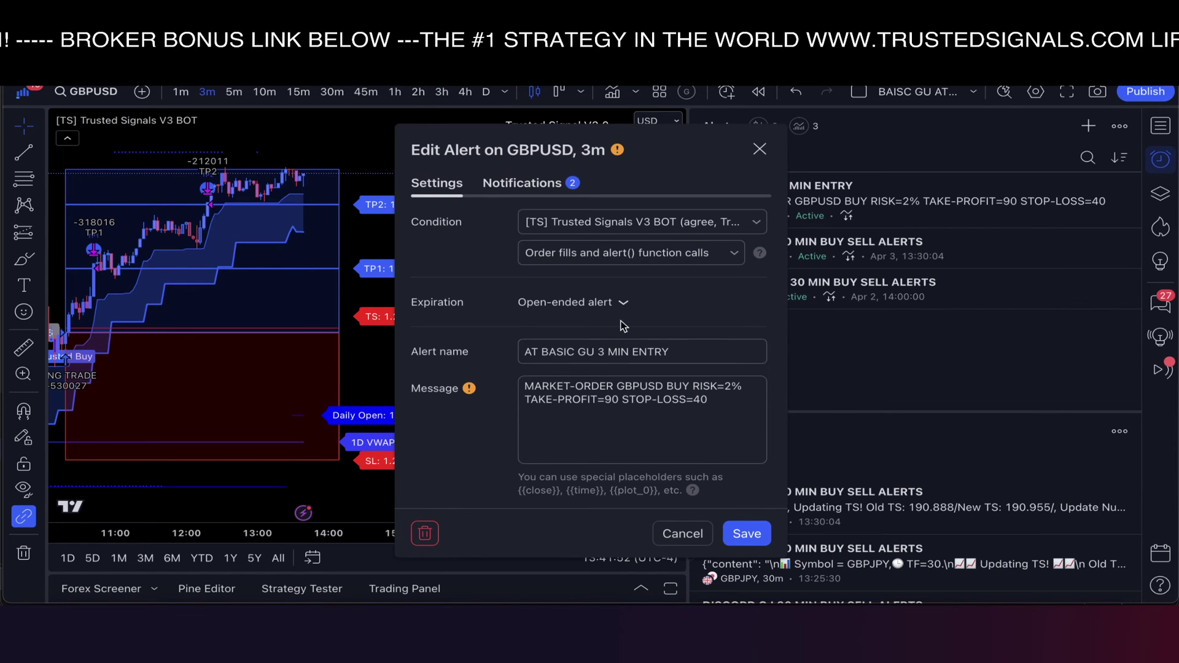
pyautogui.click(635, 352)
pyautogui.write('BUY')
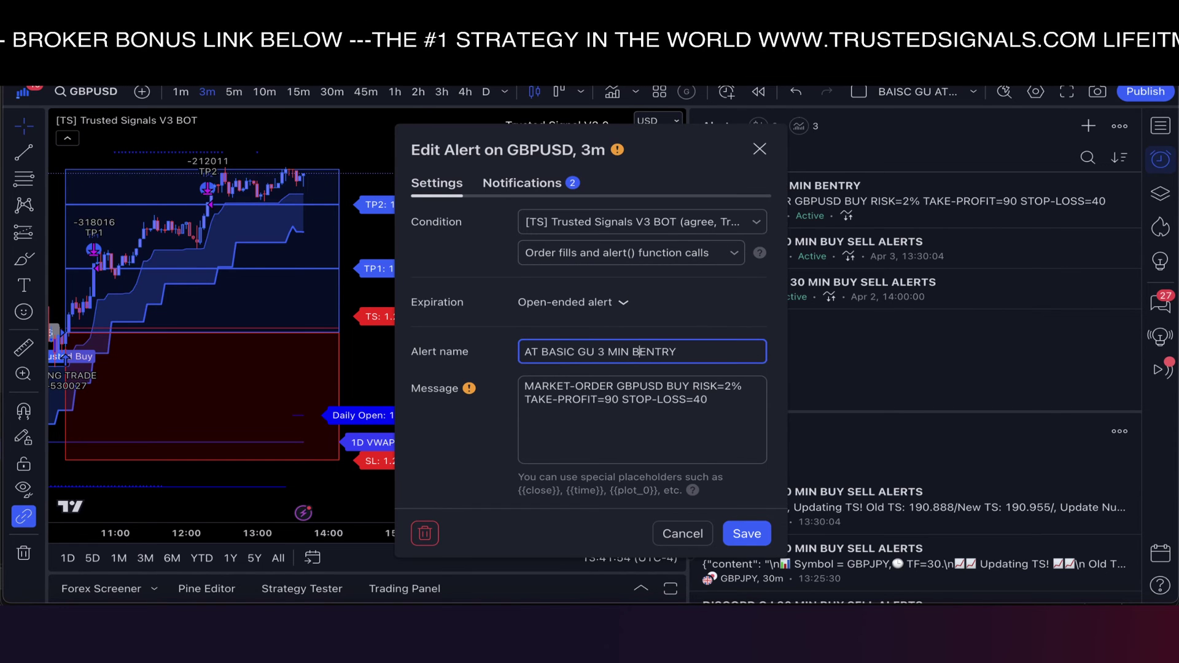
pyautogui.click(745, 533)
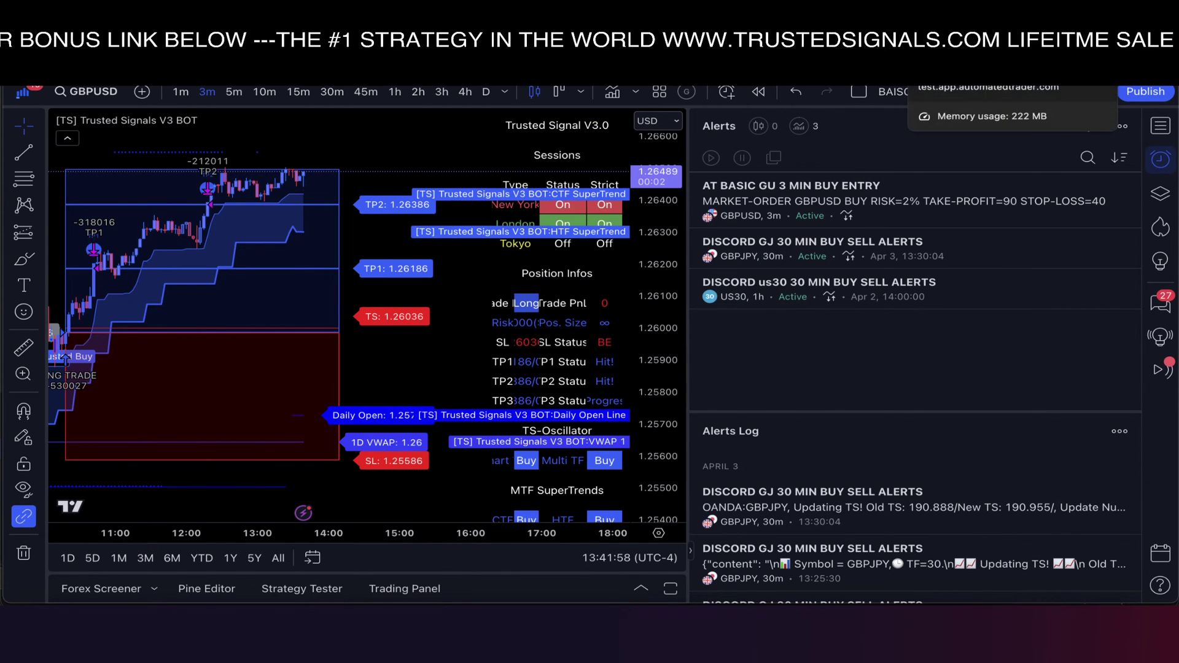
# Check the webhooks linked to the MetaTrader test account on the Automated Trader site, then close the list.
pyautogui.click(958, 73)
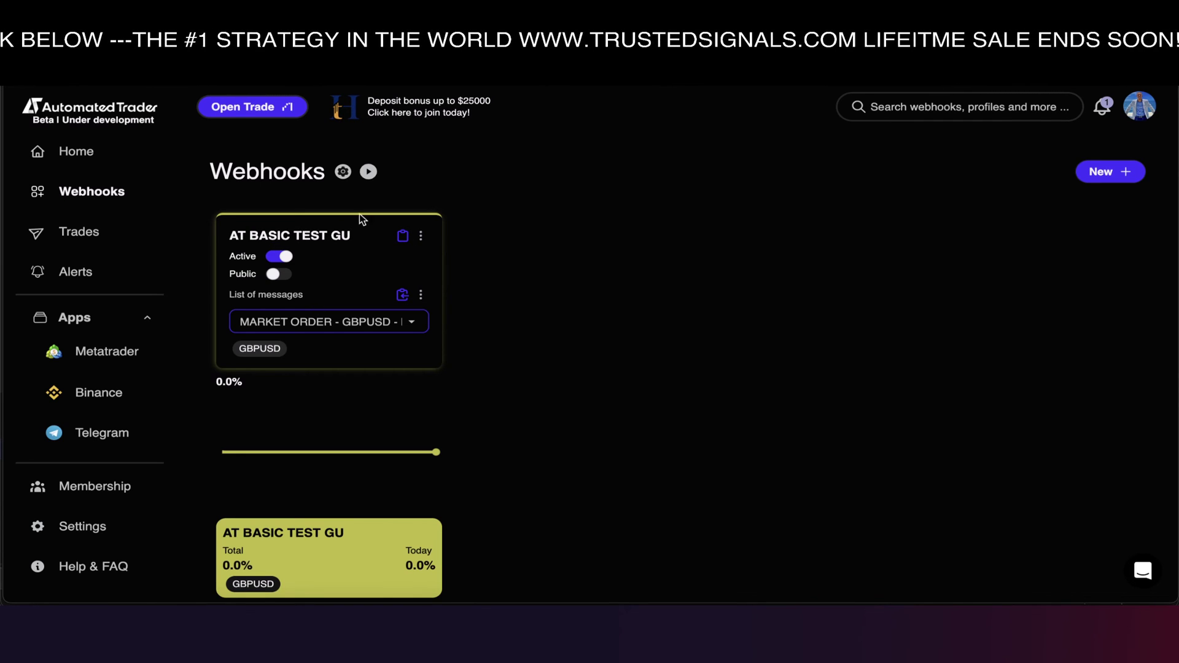
pyautogui.click(117, 367)
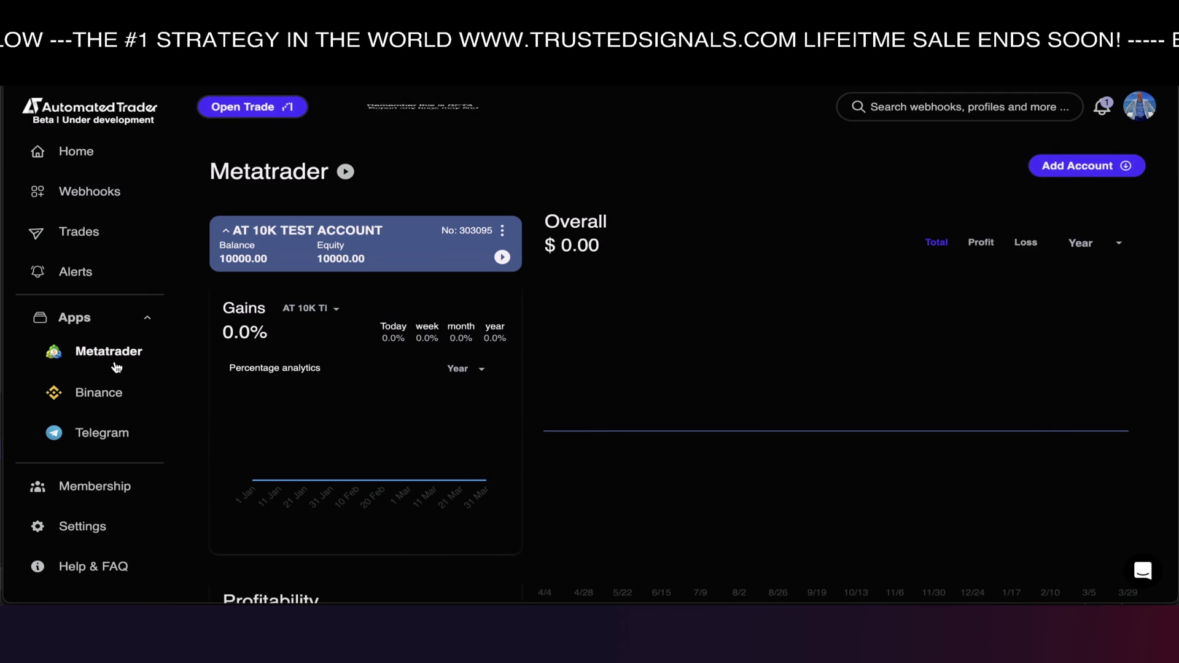
pyautogui.click(502, 233)
pyautogui.click(466, 264)
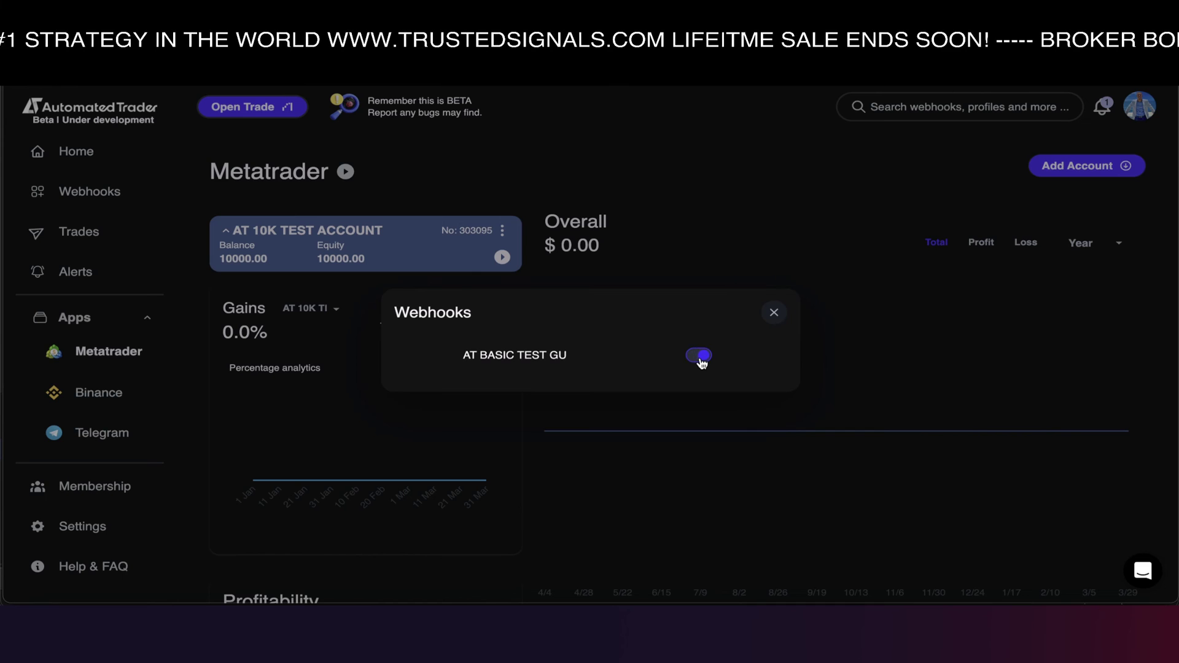
pyautogui.click(775, 314)
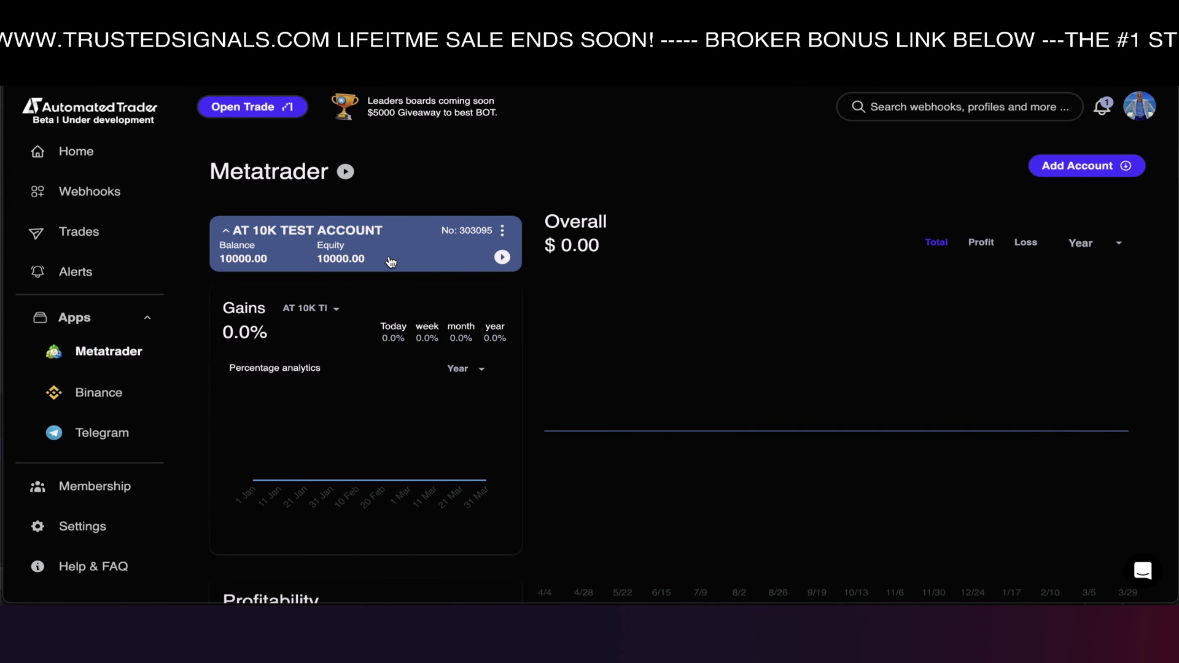
# Preview the Close Order new-webhook form, discard it, and bring the OBS window forward.
pyautogui.click(120, 194)
pyautogui.click(1100, 172)
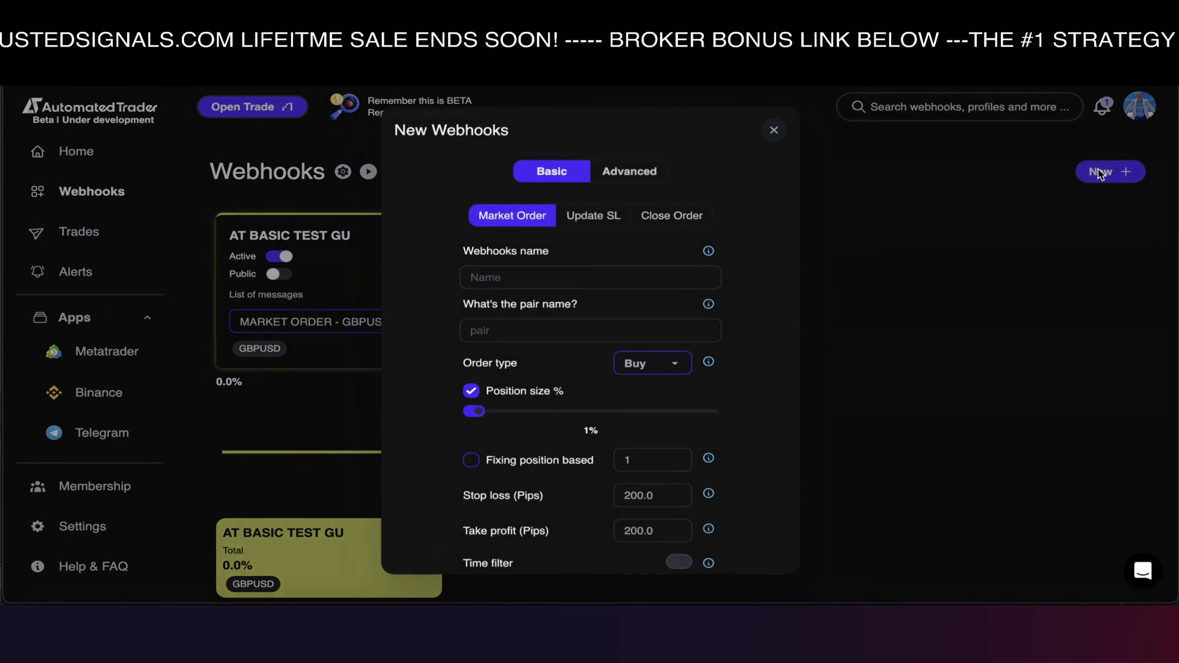
pyautogui.click(686, 216)
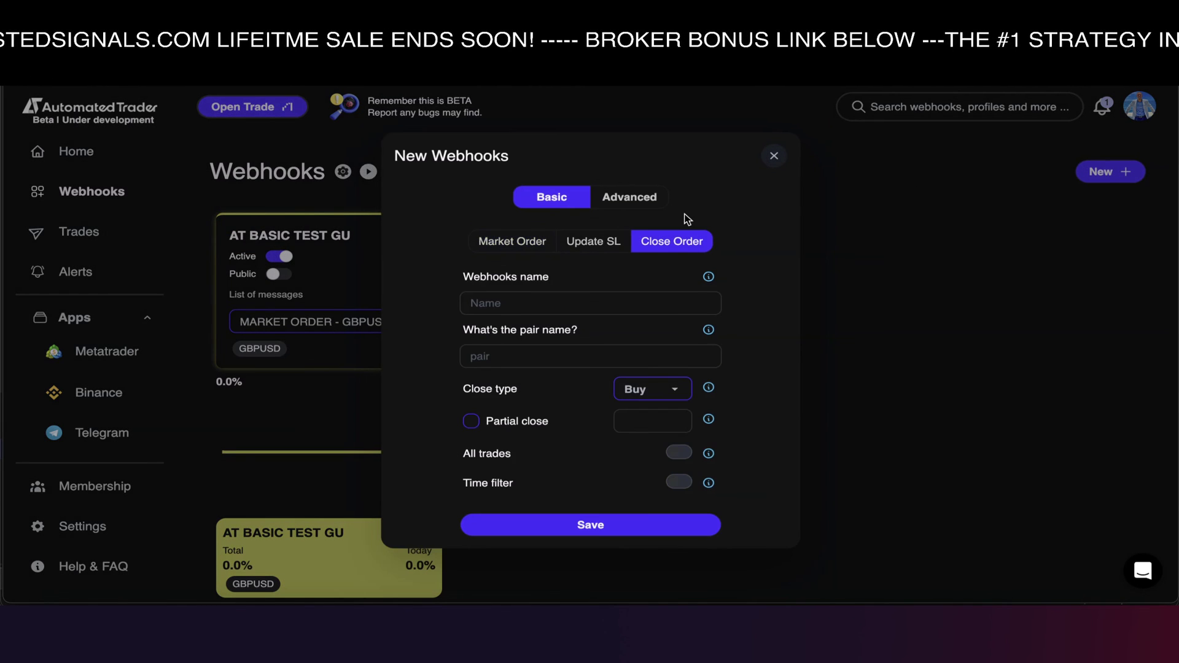
pyautogui.click(774, 157)
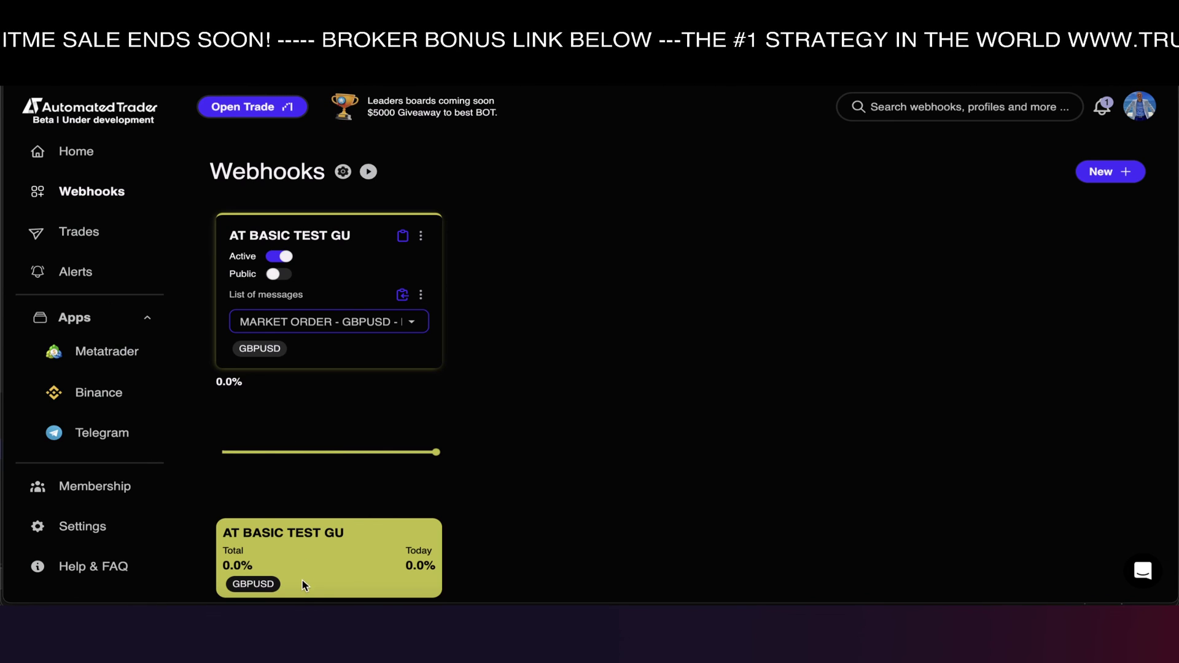
pyautogui.click(302, 600)
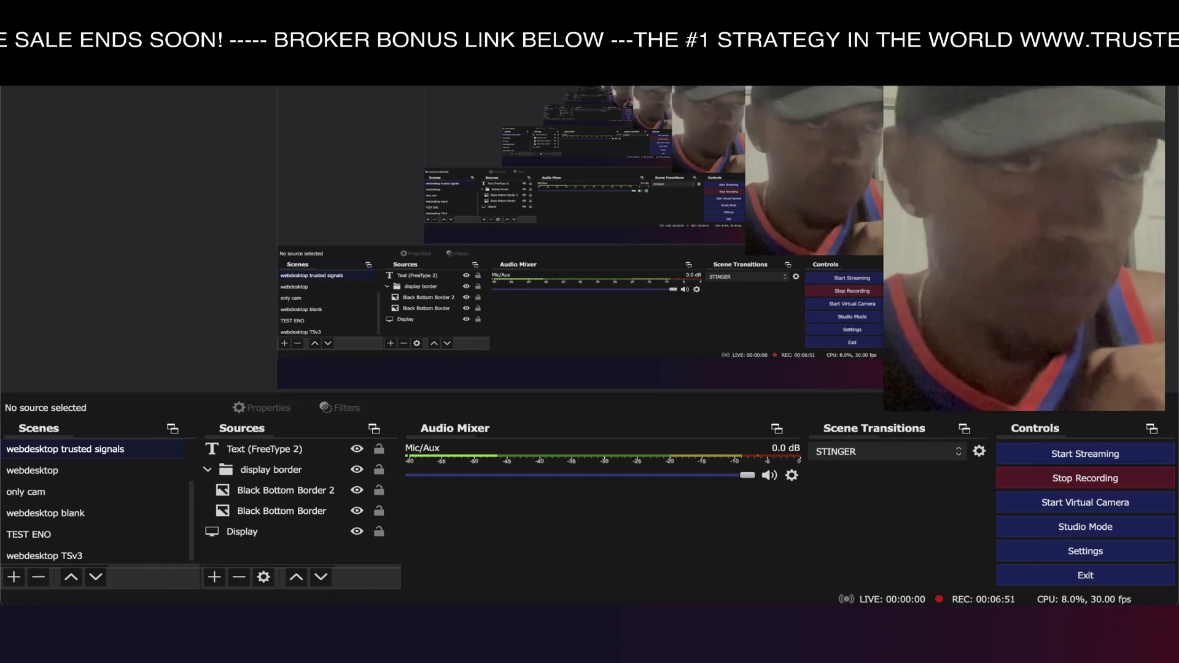